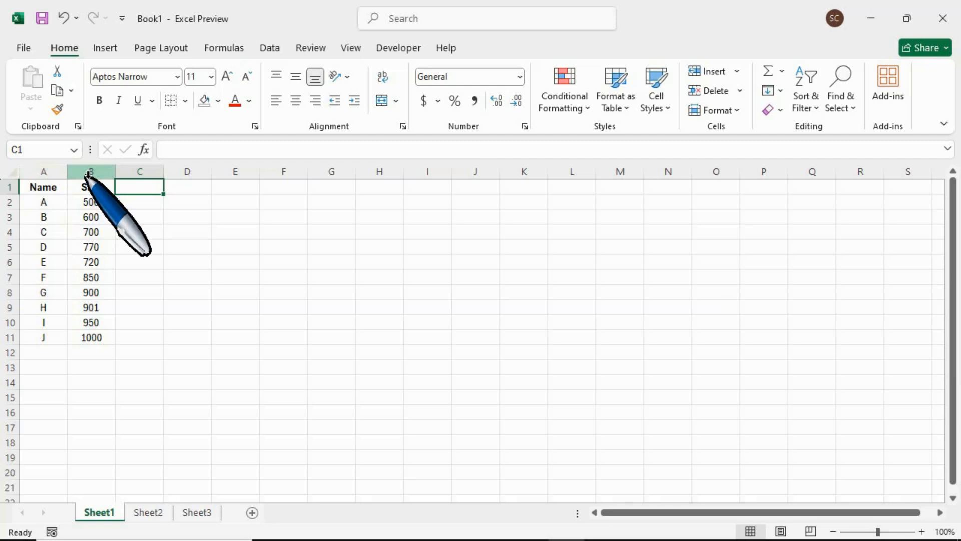
click(9, 202)
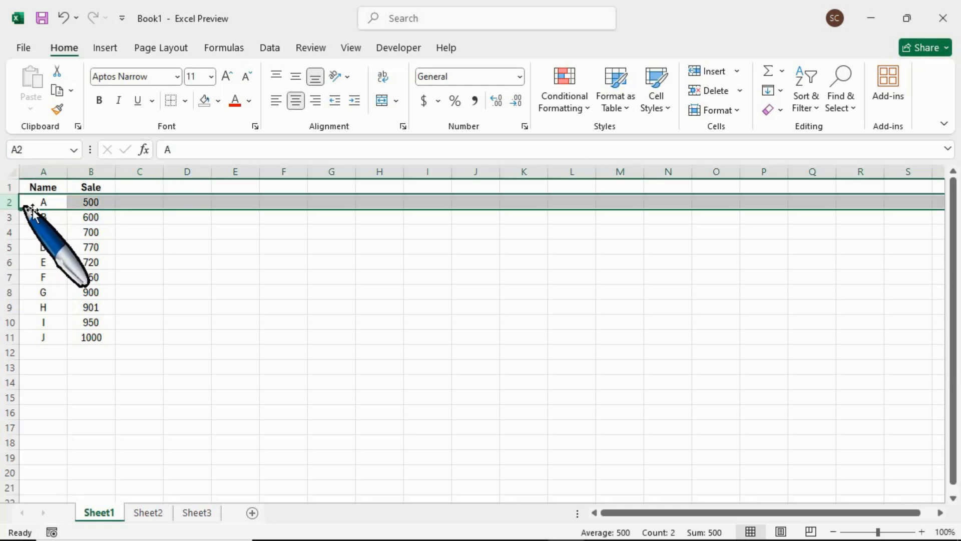
click(8, 216)
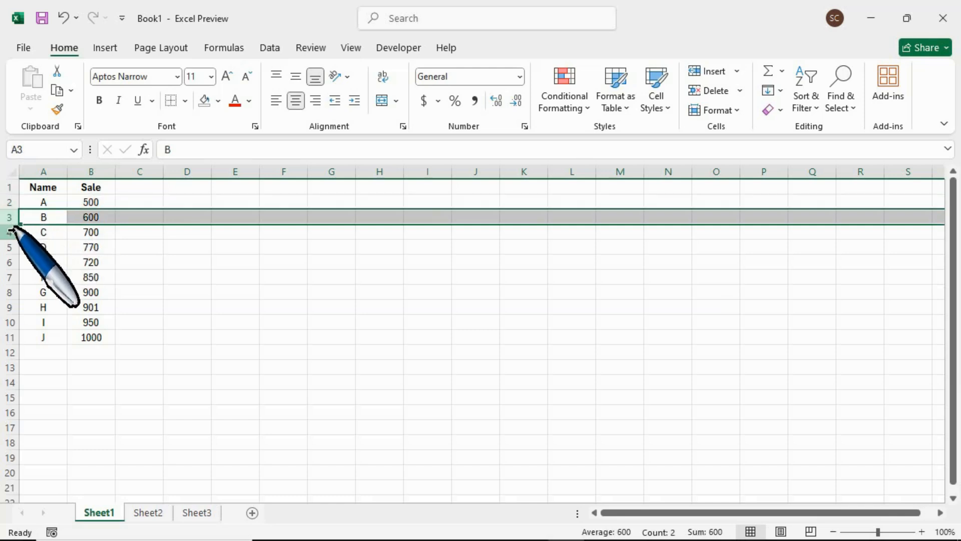
click(9, 232)
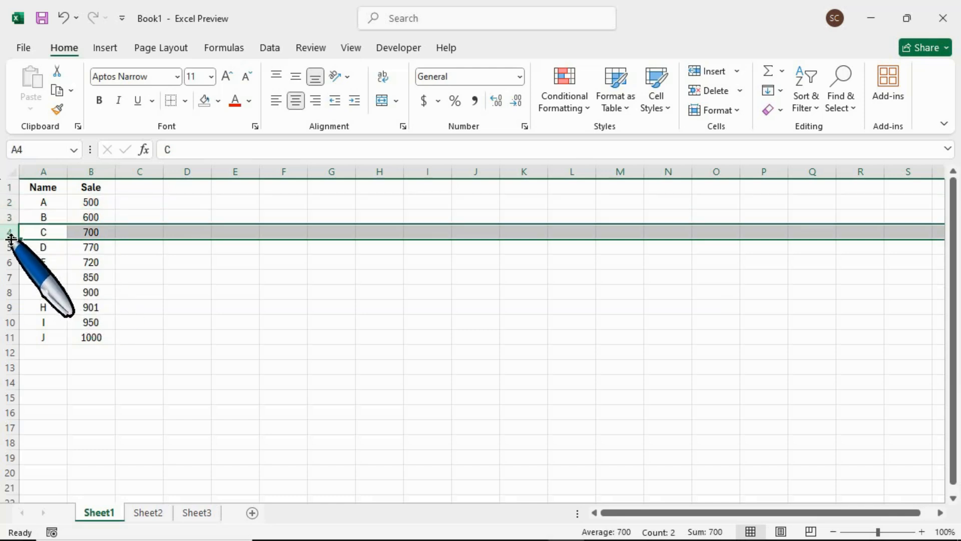
Insert a blank row directly below the header row and undo the insertion.
click(12, 201)
click(9, 202)
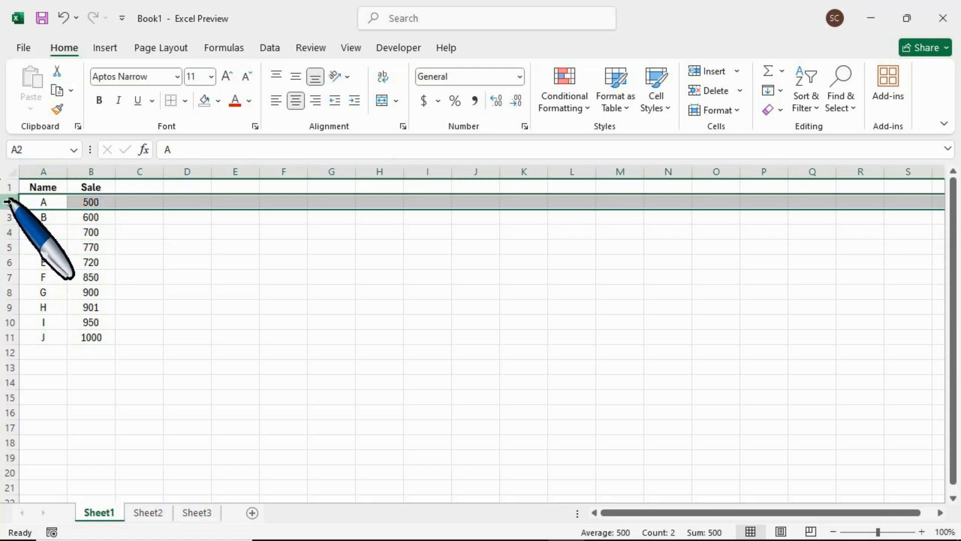
right_click(9, 202)
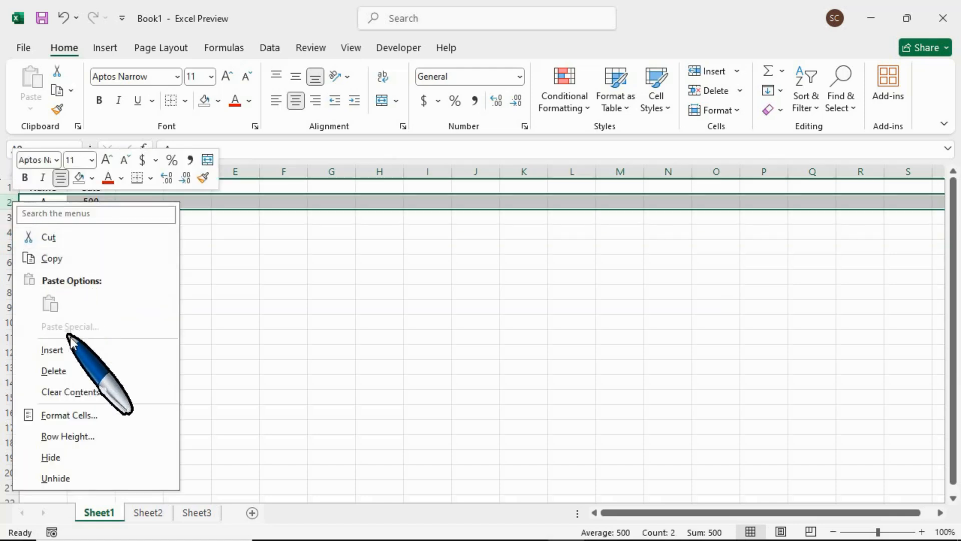
key(Escape)
key(ctrl+shift+plus)
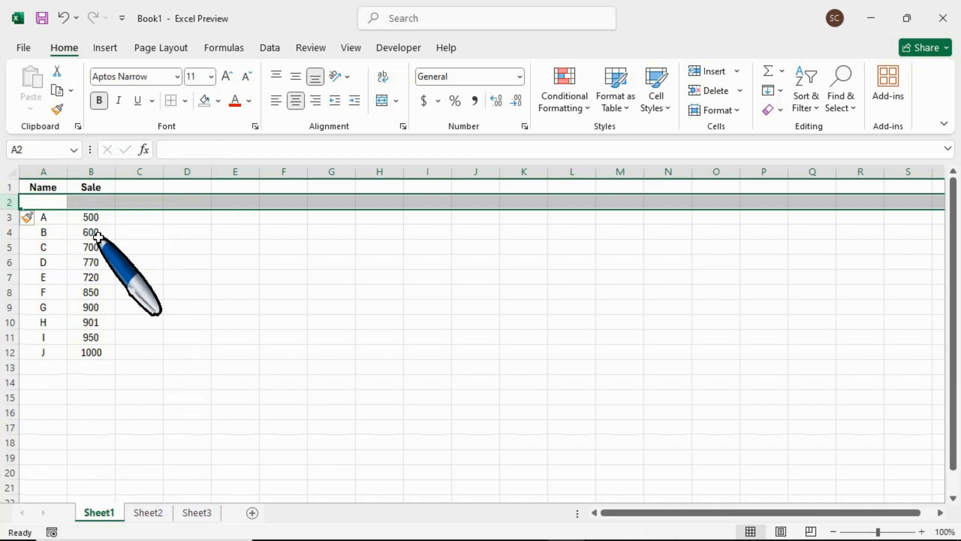
key(ctrl+z)
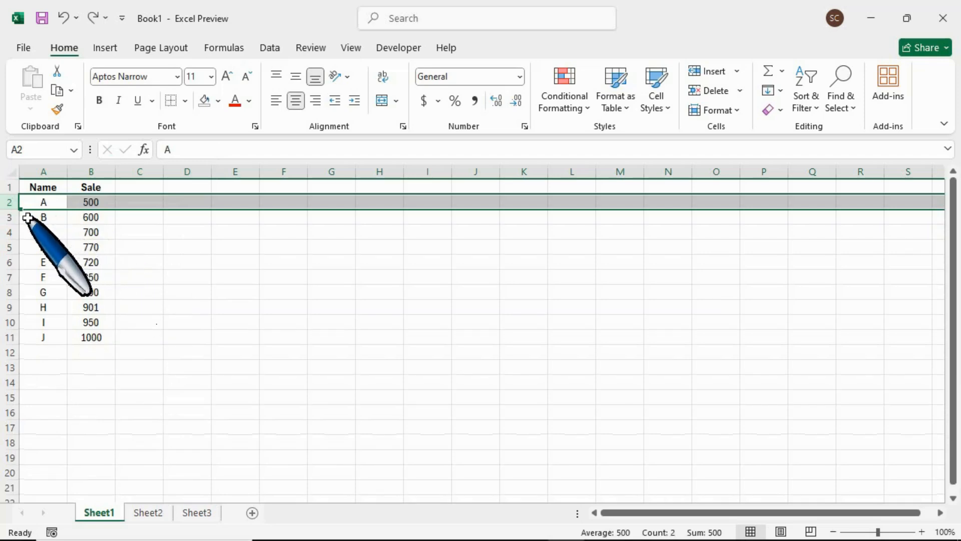
Insert a blank row above each of the records B, C and D, one row at a time.
right_click(10, 217)
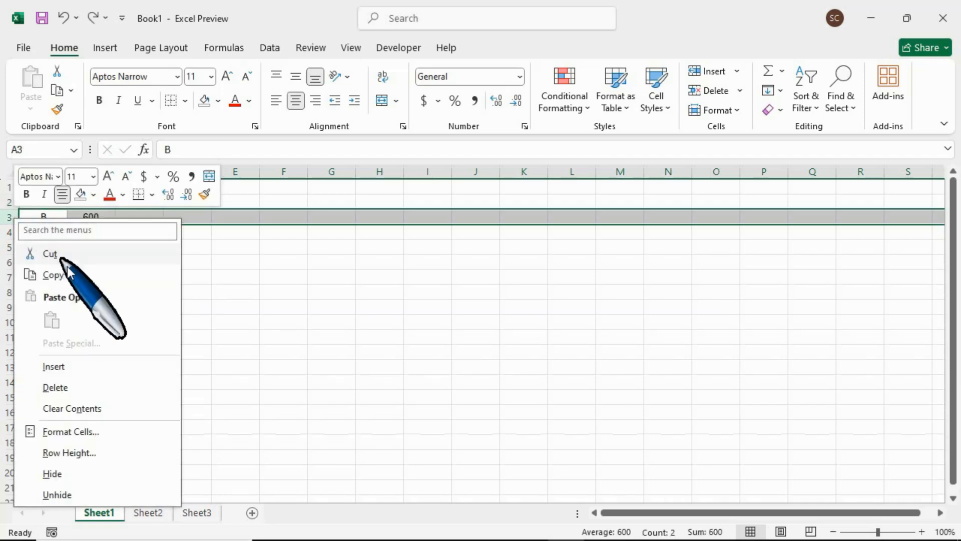
click(80, 365)
right_click(10, 247)
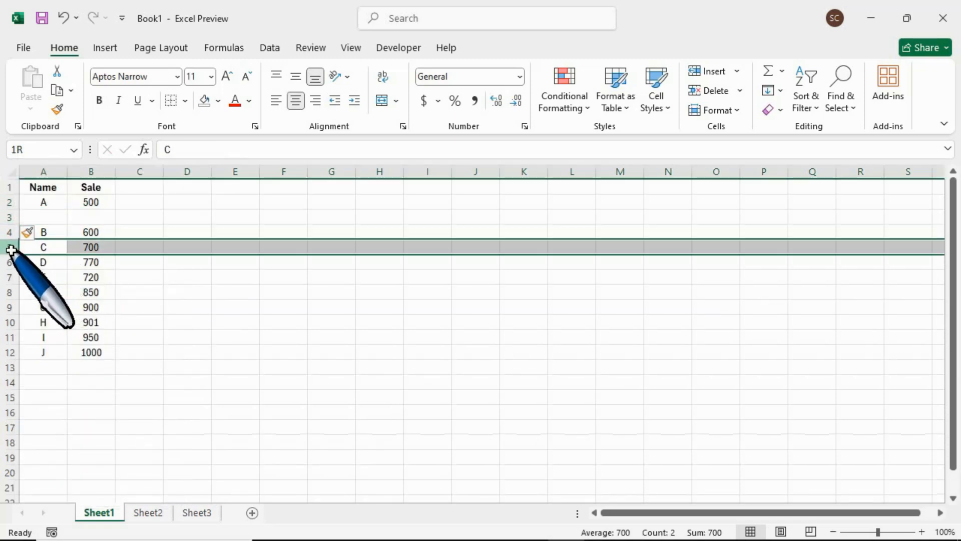
click(81, 397)
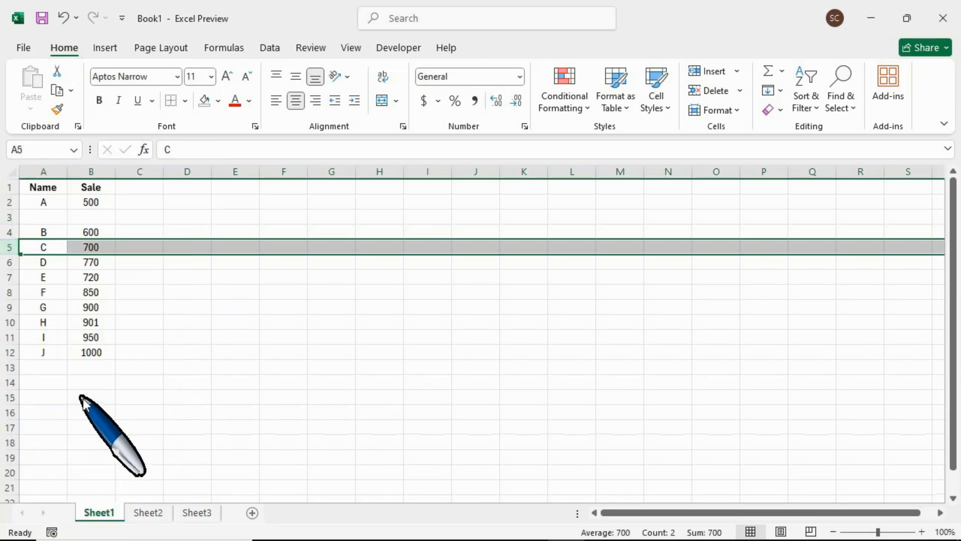
click(10, 278)
right_click(10, 278)
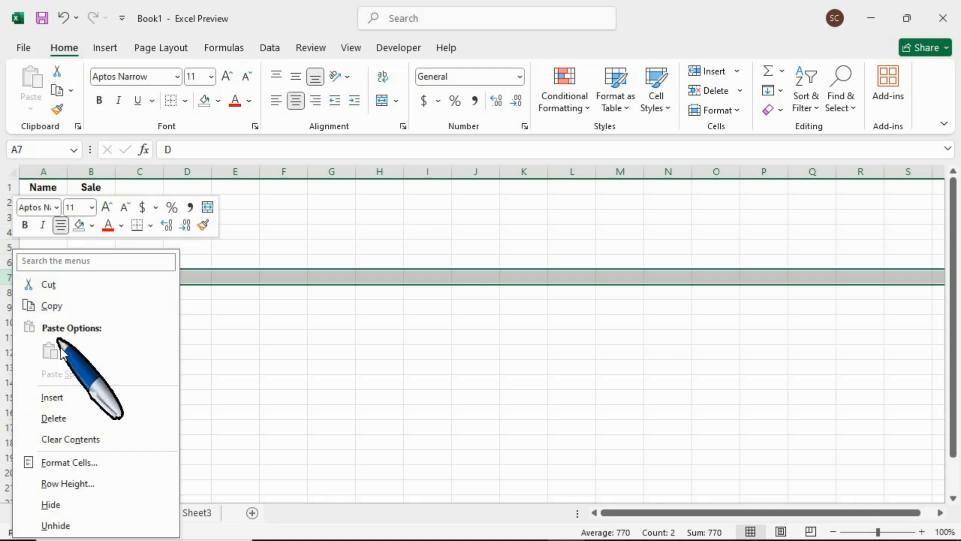
click(70, 395)
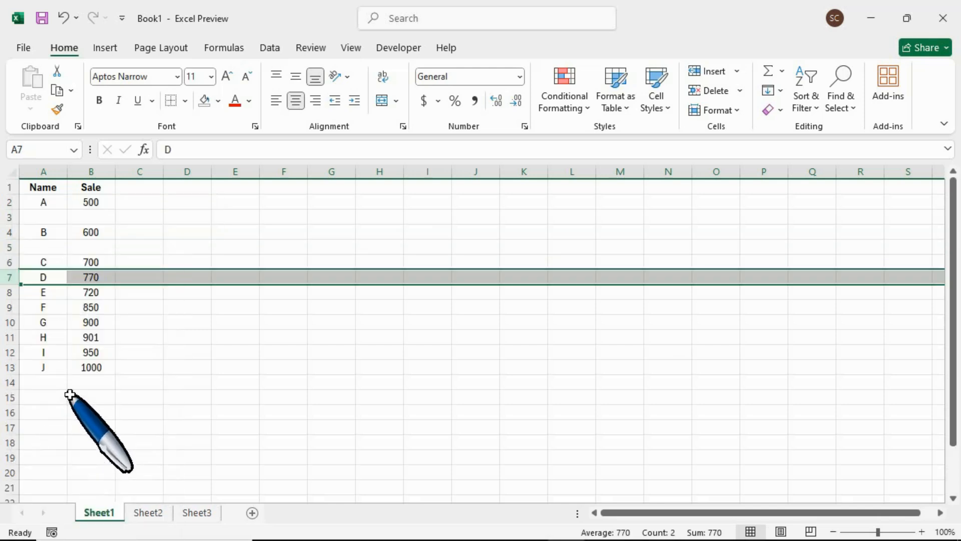
click(140, 244)
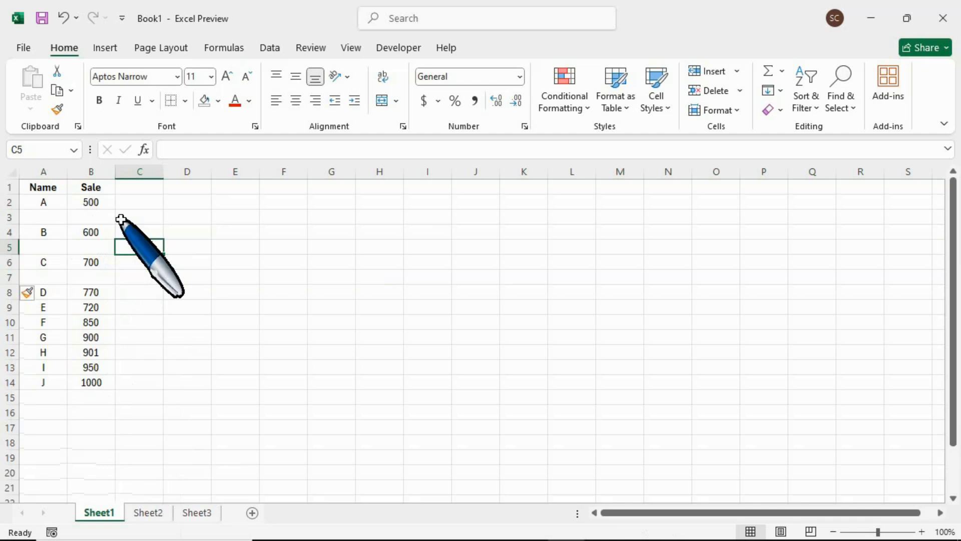
Undo the three blank row insertions above records B, C and D and clear the row selection.
key(ctrl+z)
key(ctrl+z)
key(ctrl+z)
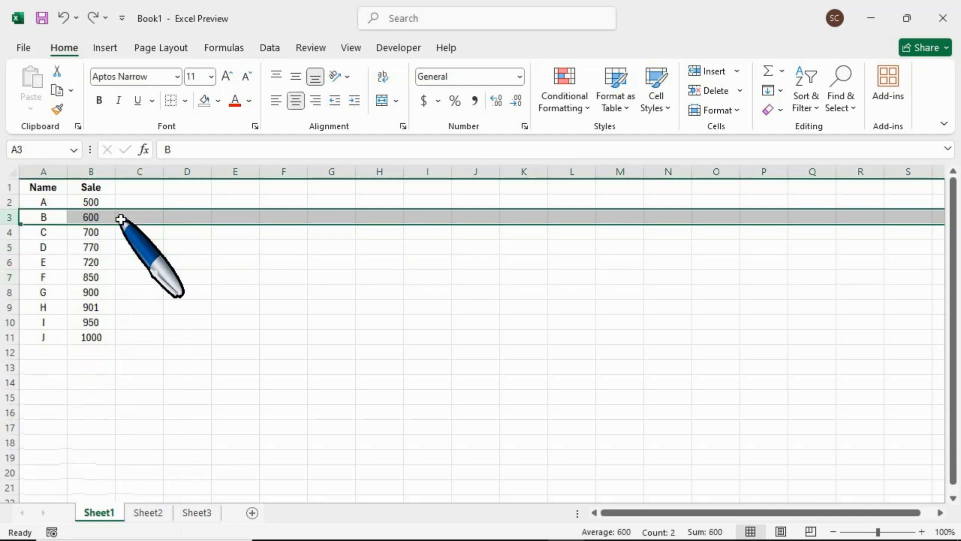
click(129, 247)
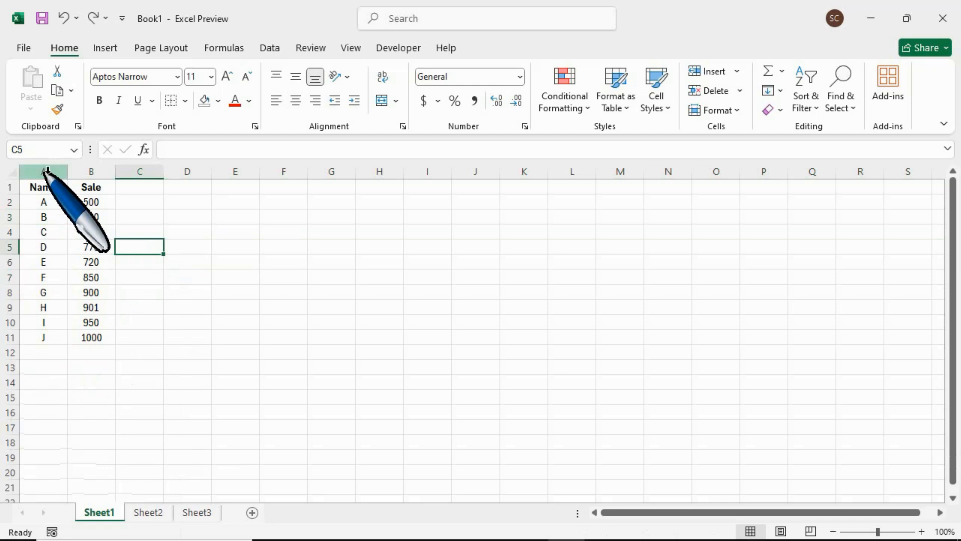
Add rows 3 to 11 individually to one non-contiguous selection and insert a blank row above each of them at once.
click(45, 219)
key(shift+space)
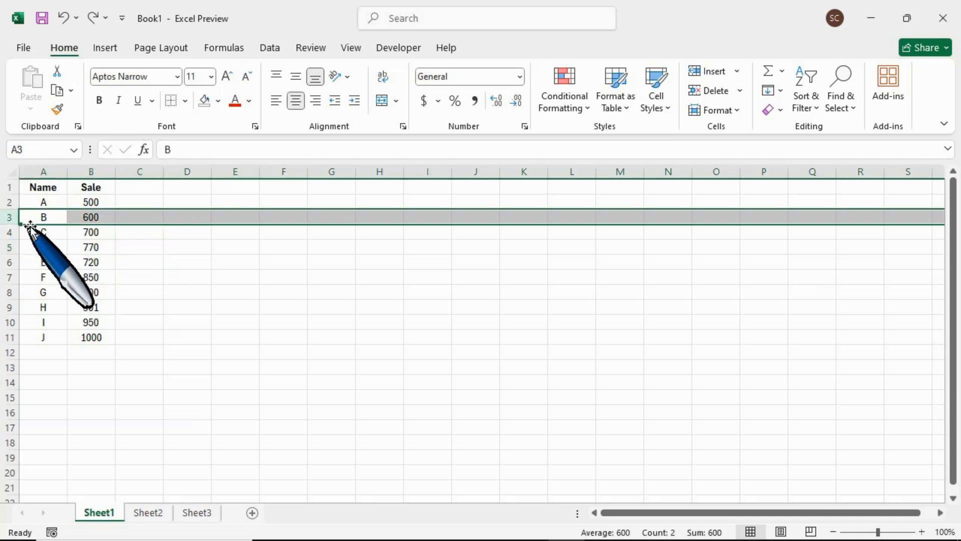
ctrl+click(43, 233)
key(shift+space)
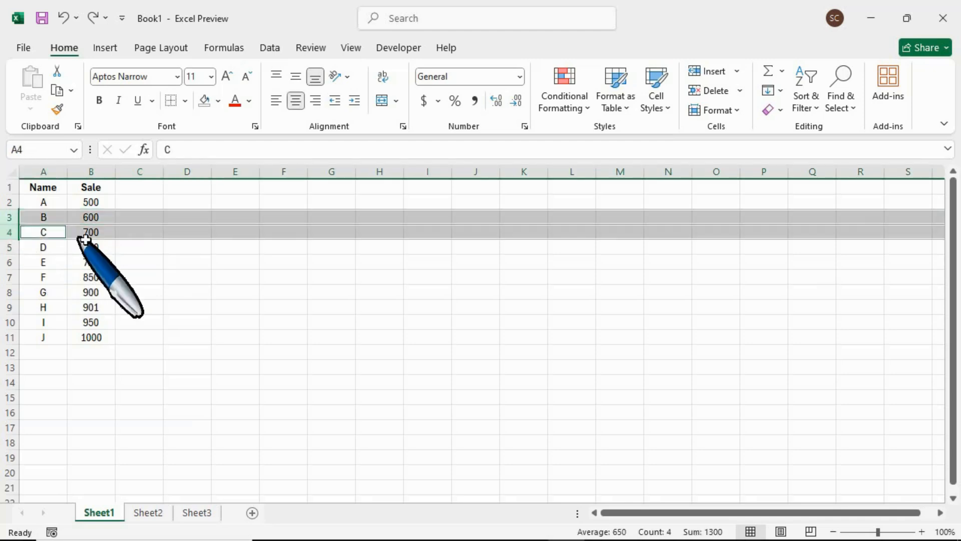
ctrl+click(43, 248)
key(shift+space)
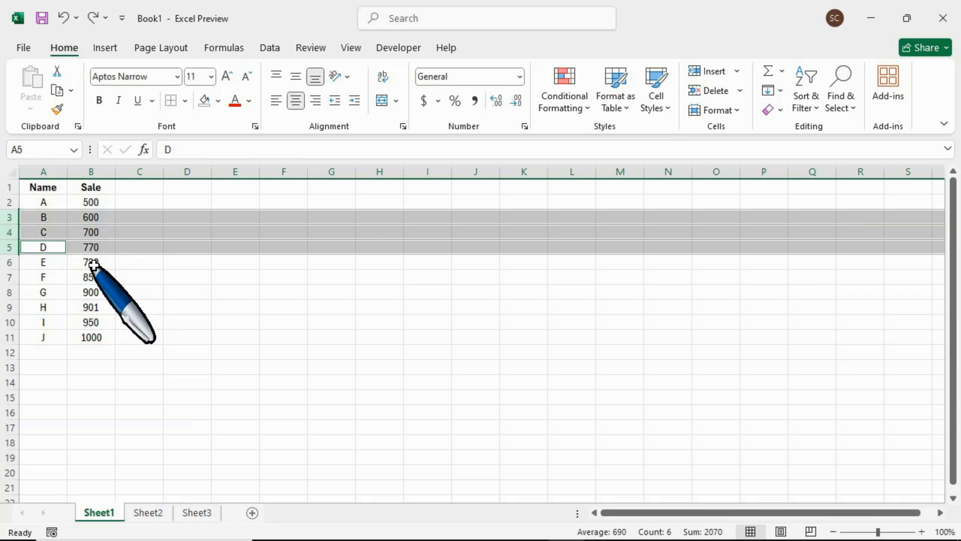
ctrl+click(25, 262)
key(shift+space)
ctrl+click(35, 278)
key(shift+space)
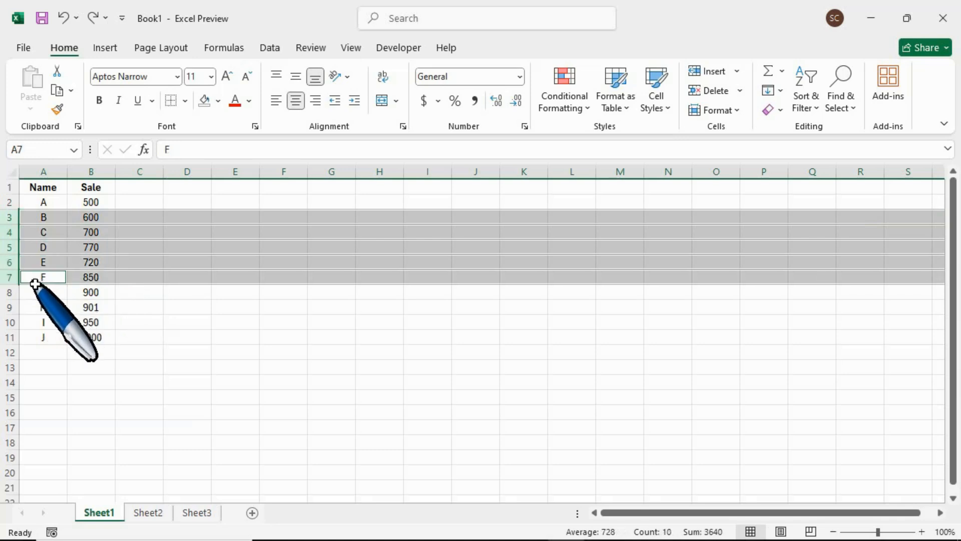
ctrl+click(9, 293)
ctrl+click(9, 307)
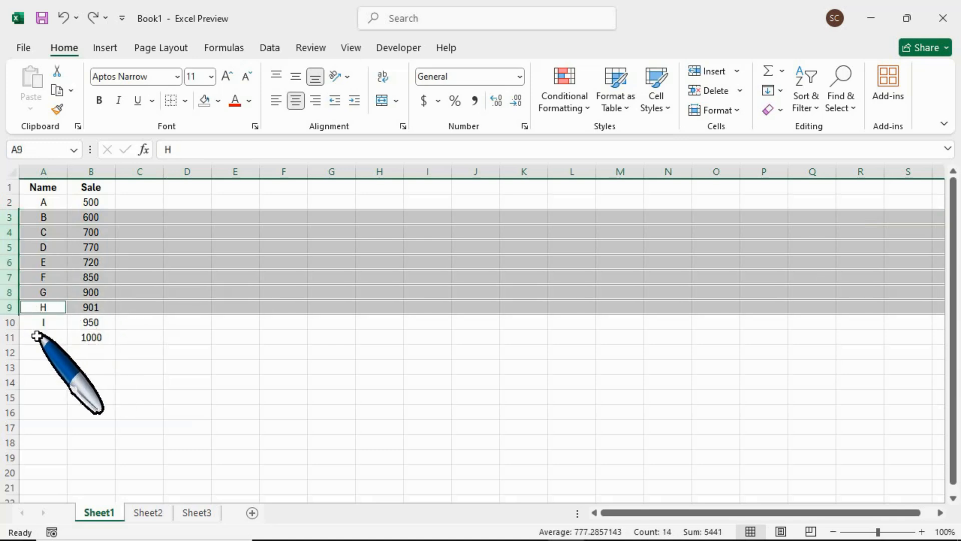
ctrl+click(9, 322)
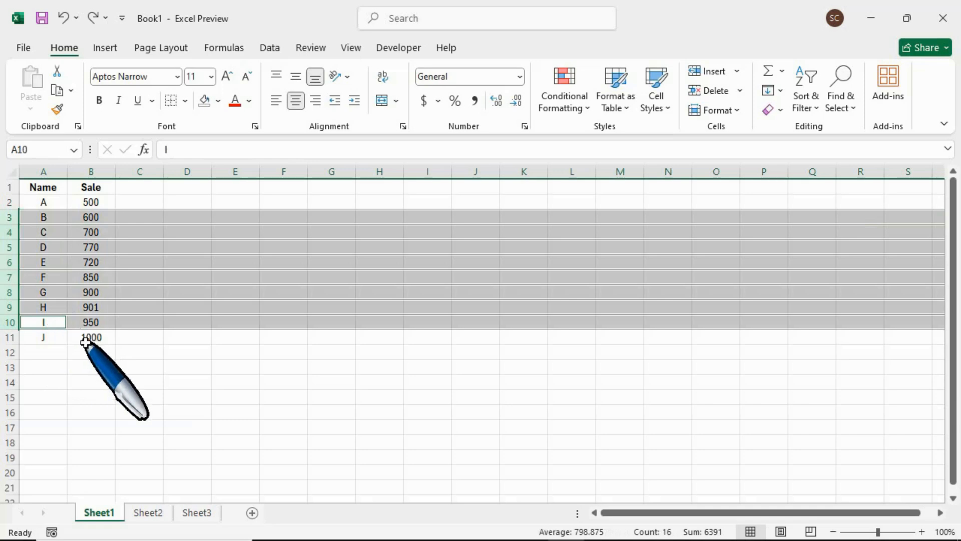
ctrl+click(9, 337)
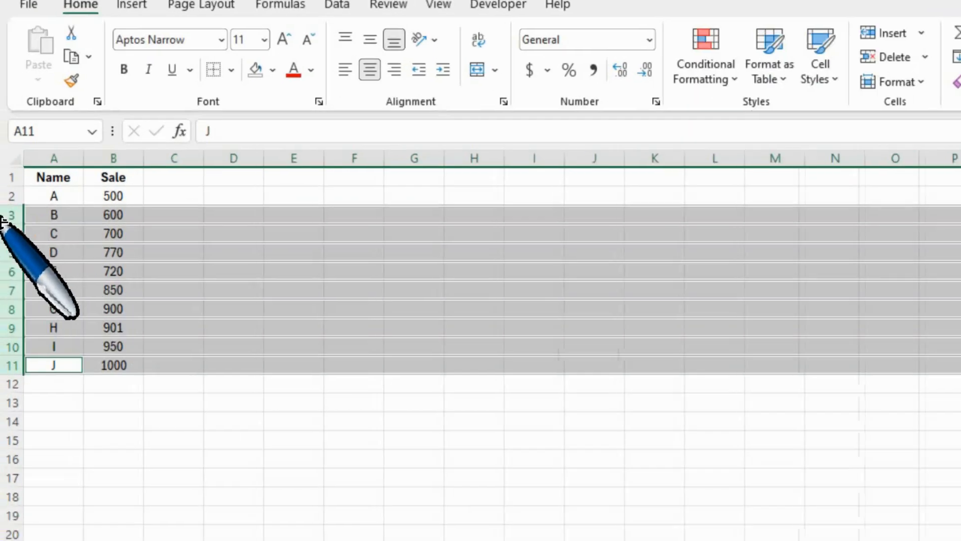
right_click(11, 217)
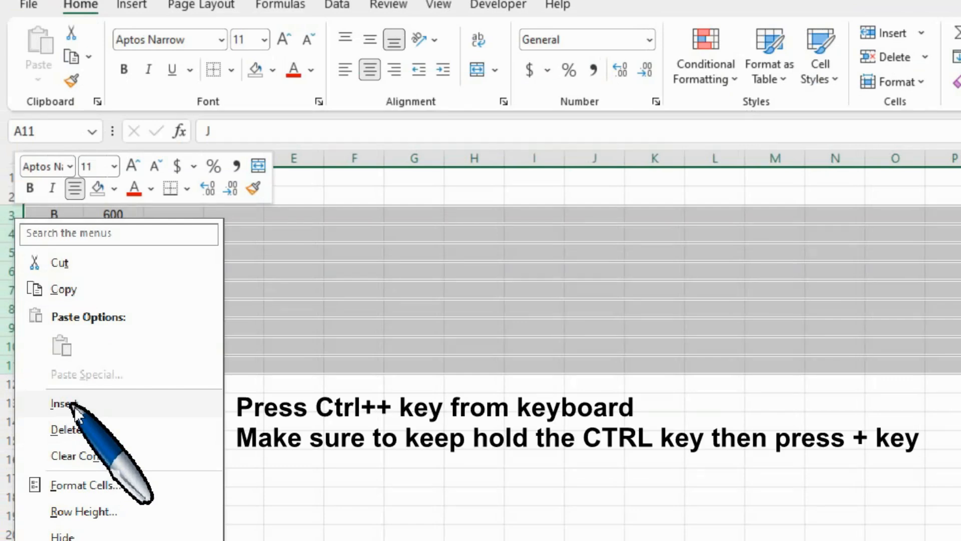
key(Escape)
key(ctrl+plus)
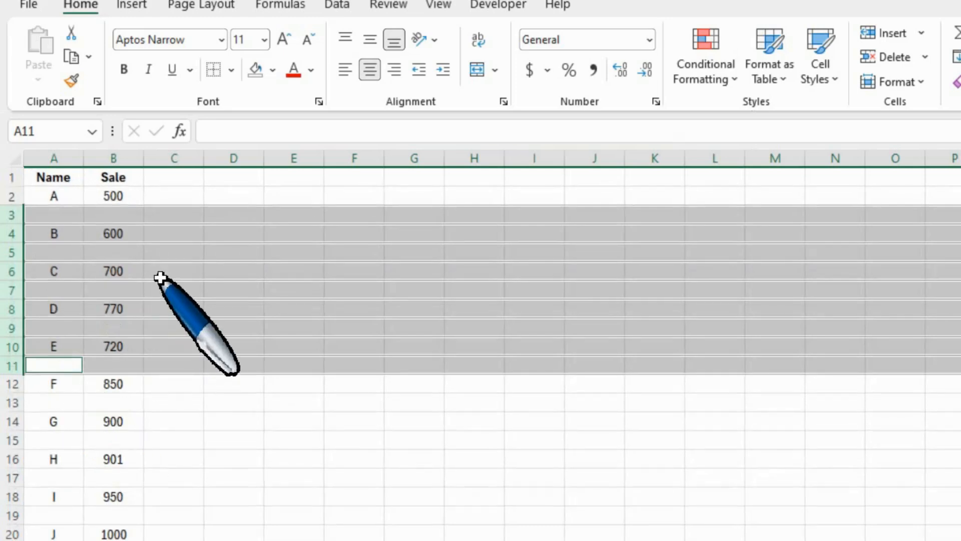
click(202, 199)
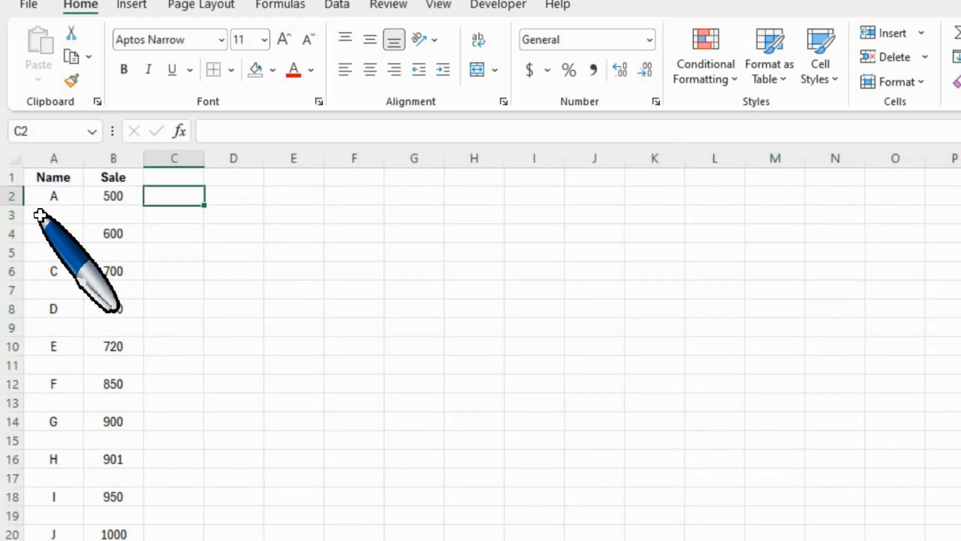
scroll(55, 275, down, 2)
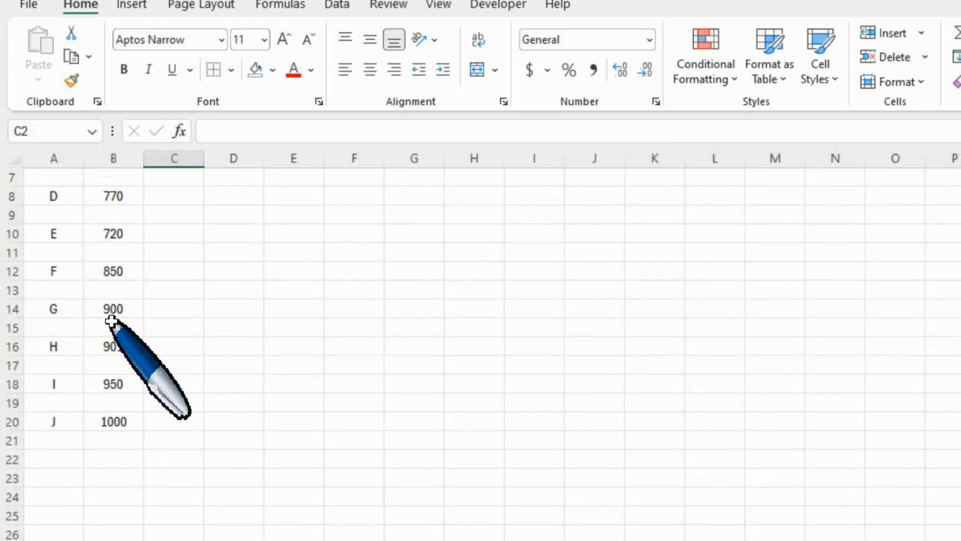
scroll(79, 380, up, 2)
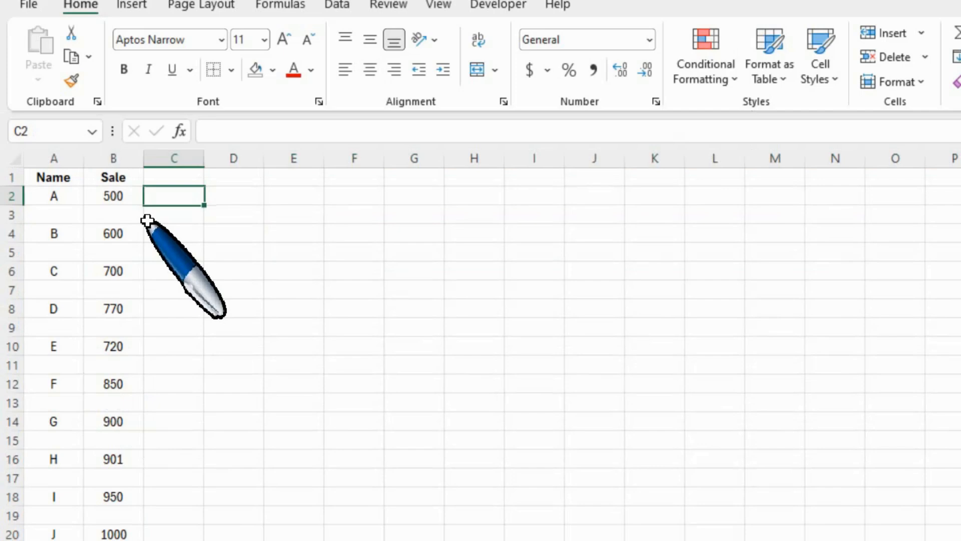
Undo the insertion of the alternating blank rows and deselect the rows.
key(ctrl+z)
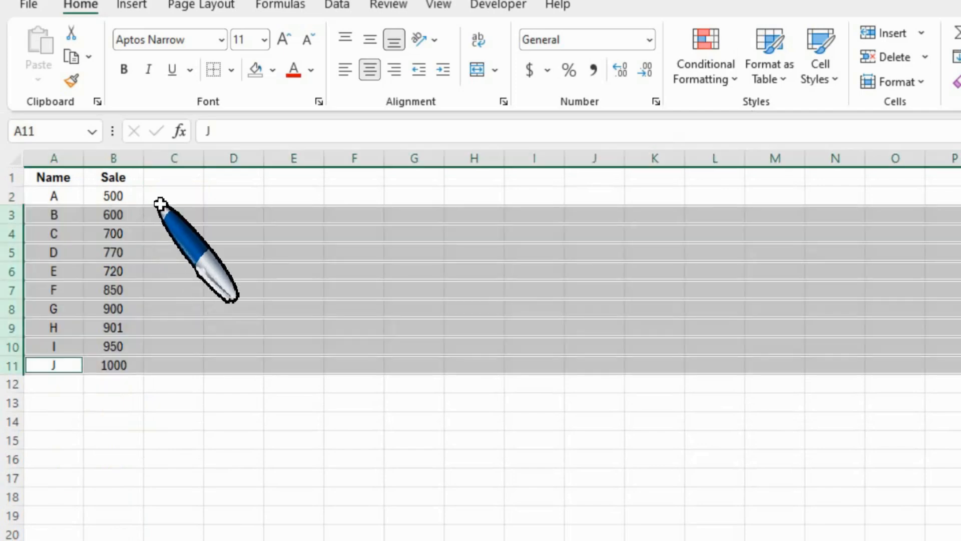
click(168, 184)
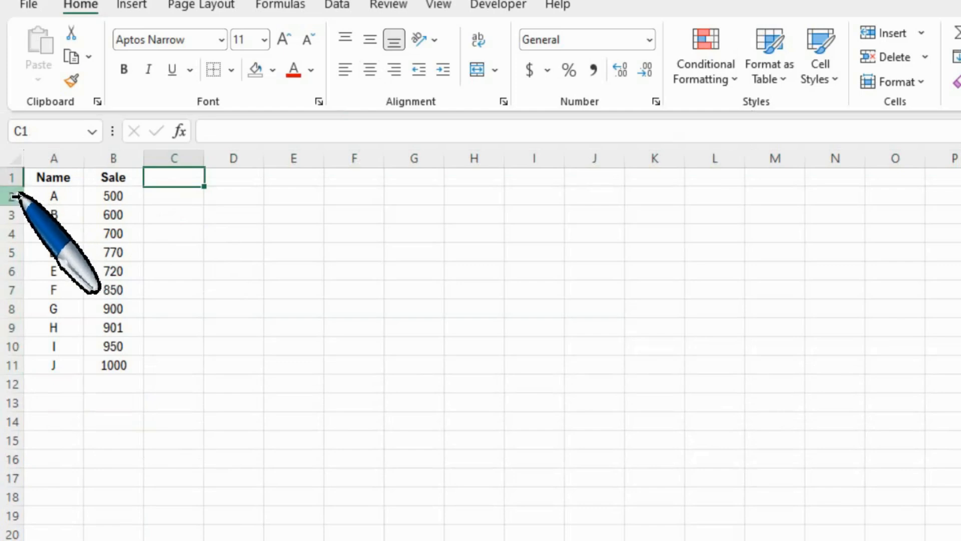
Insert blank rows with rows 2 to 11 selected as one continuous block, and undo the insertion.
drag(12, 196, 6, 358)
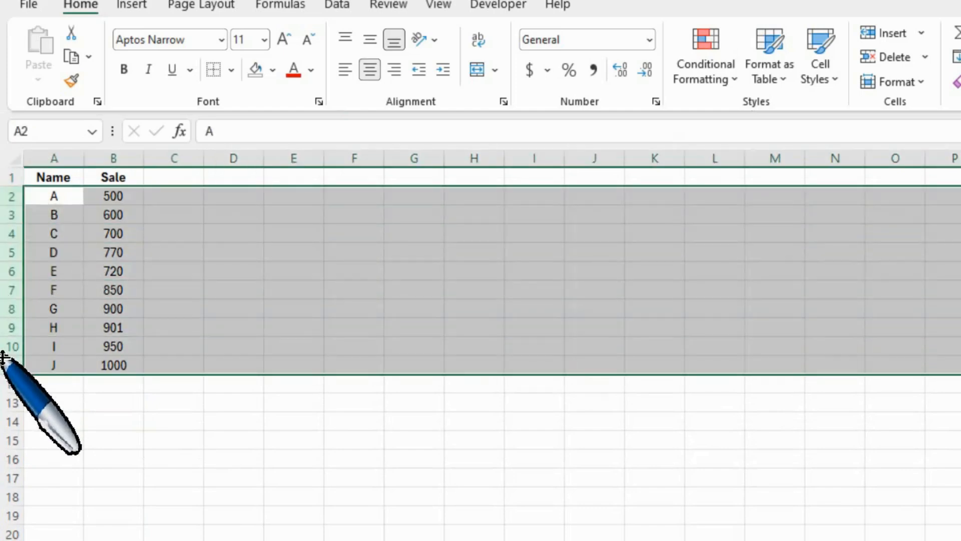
right_click(12, 195)
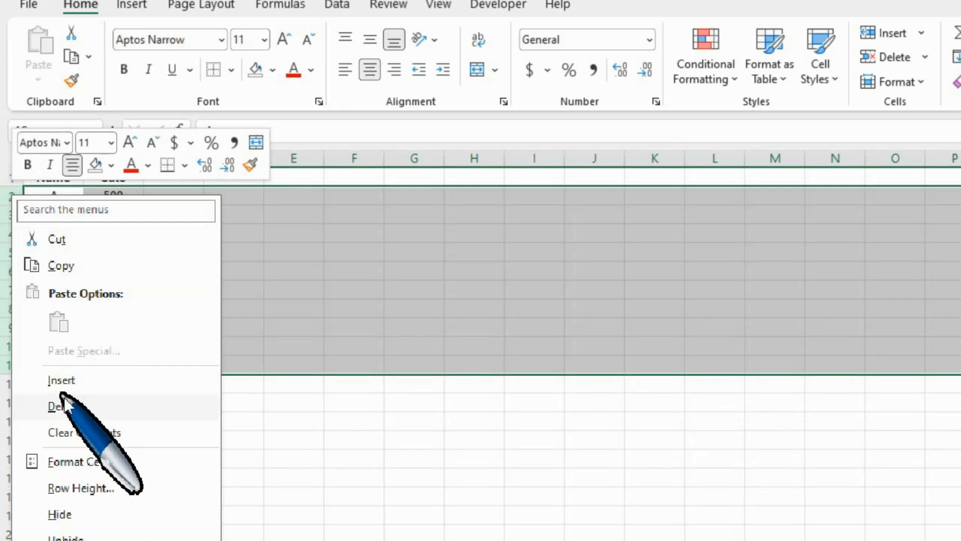
click(66, 381)
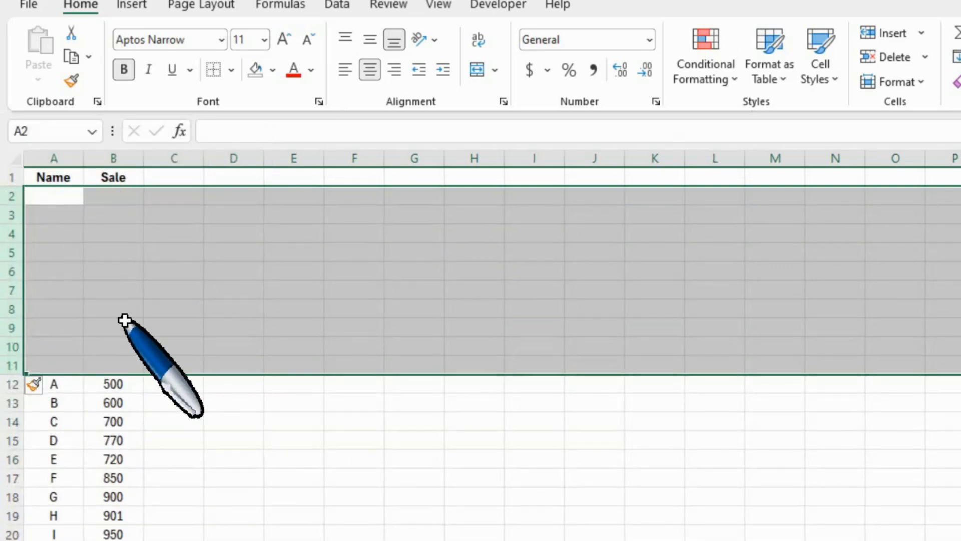
key(ctrl+z)
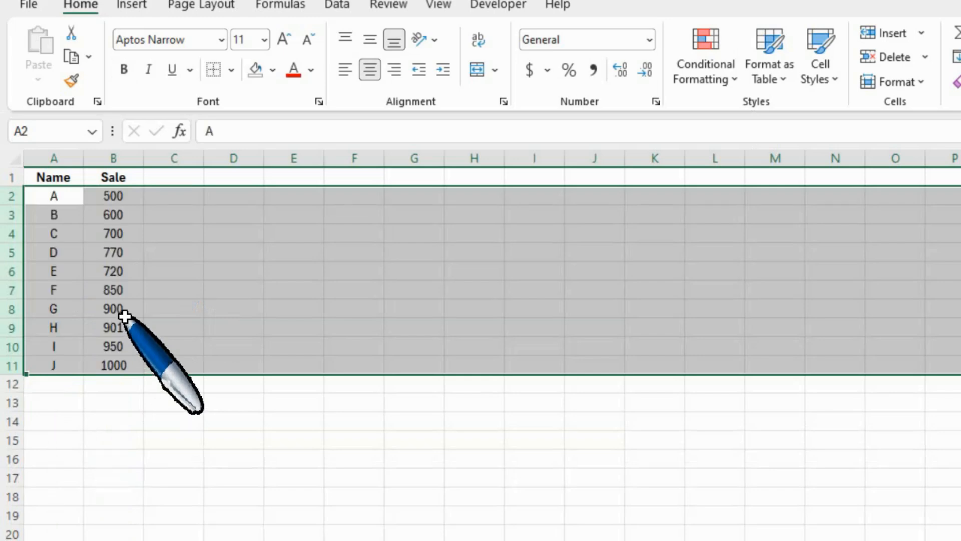
click(103, 215)
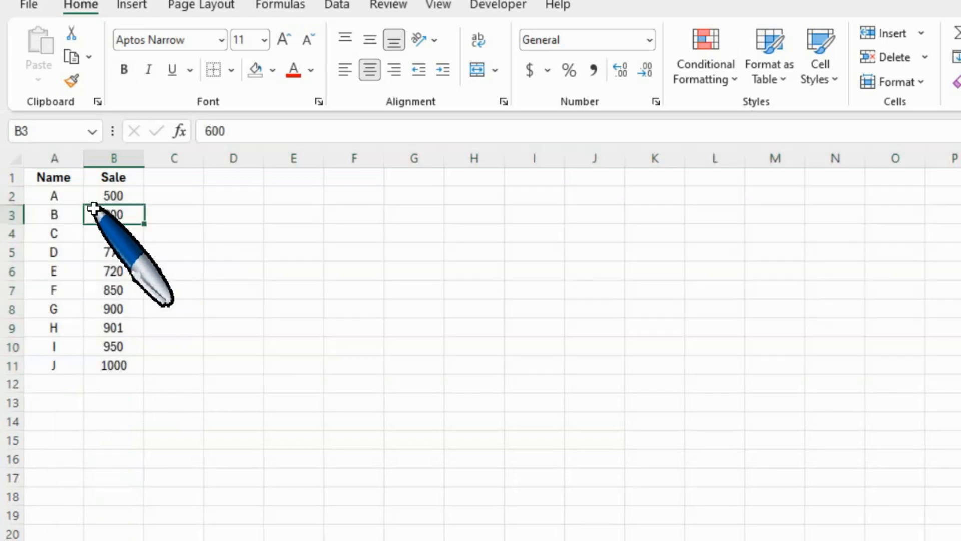
click(11, 214)
ctrl+click(11, 233)
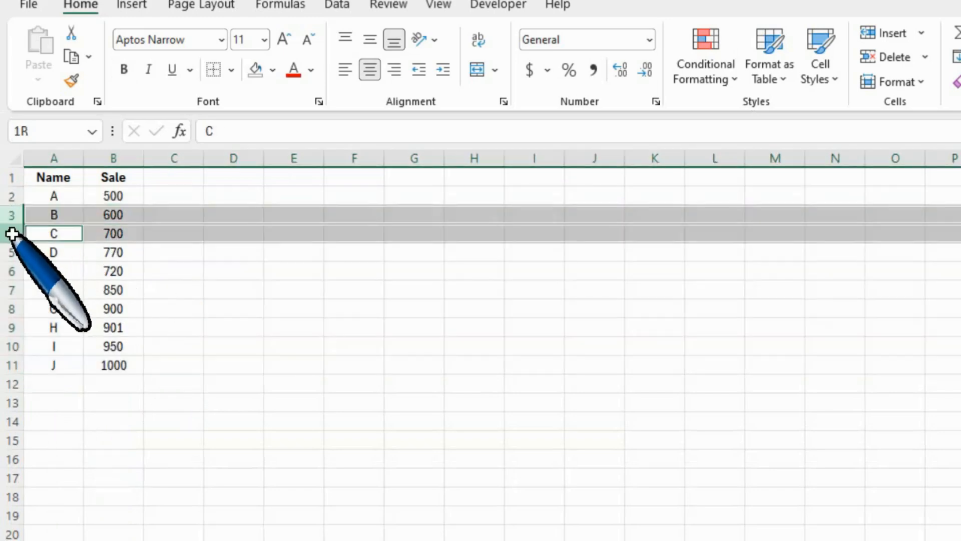
ctrl+click(9, 252)
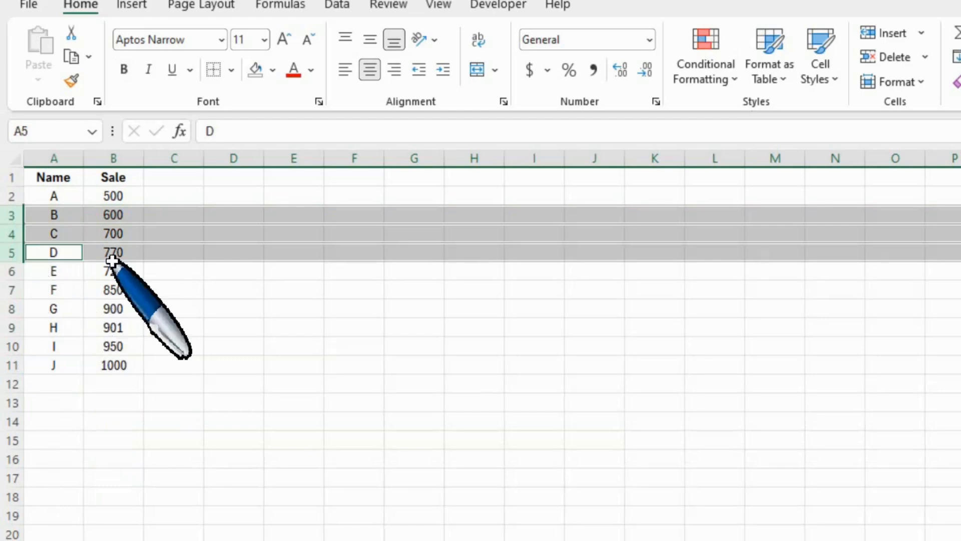
ctrl+click(10, 272)
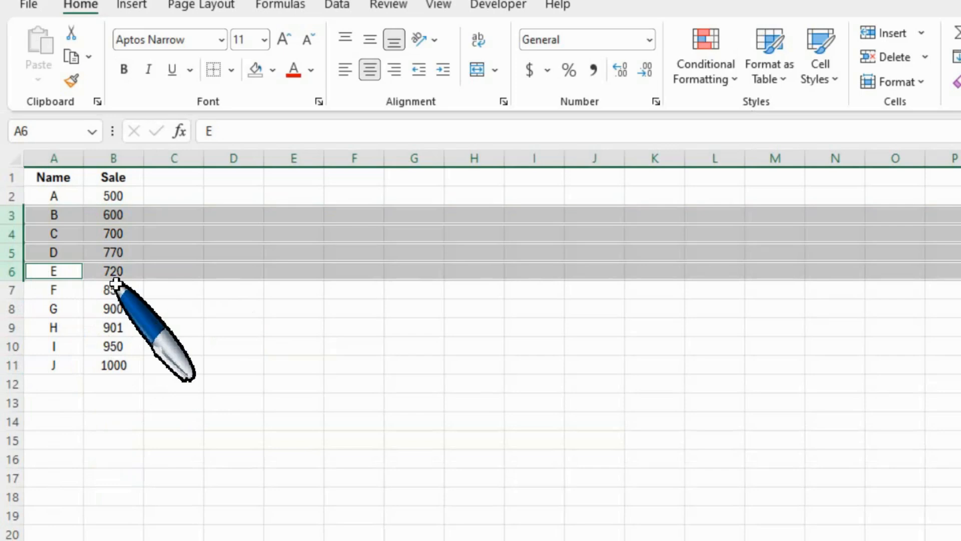
click(108, 201)
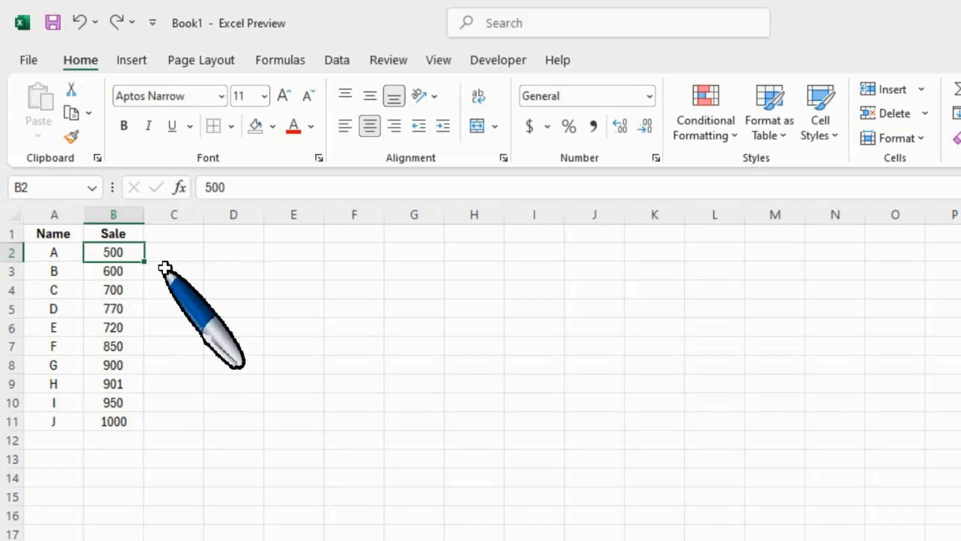
Add a helper column headed "dsfds" in column C, enter 1 and 2 beneath it, and fill the series down to row 11.
click(166, 238)
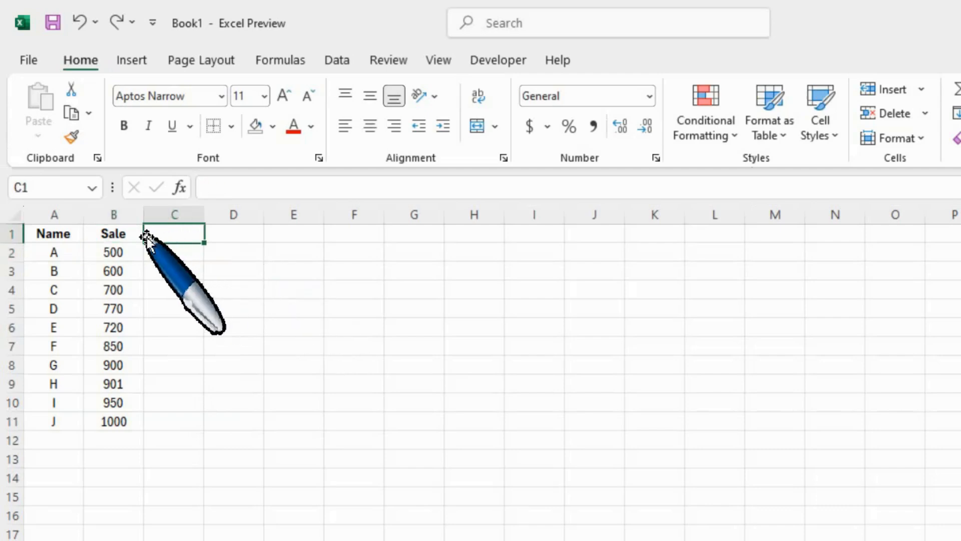
text(dsfds)
key(Return)
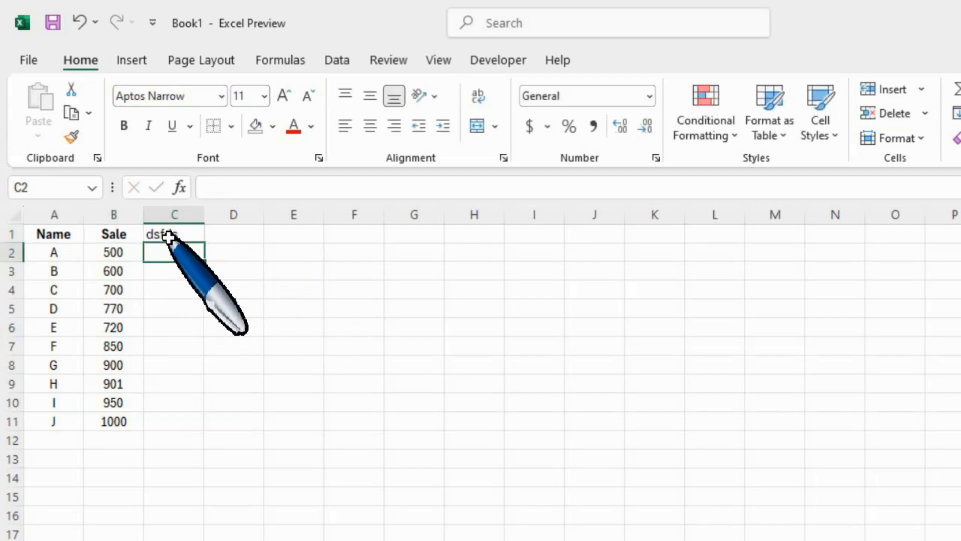
text(1)
key(Return)
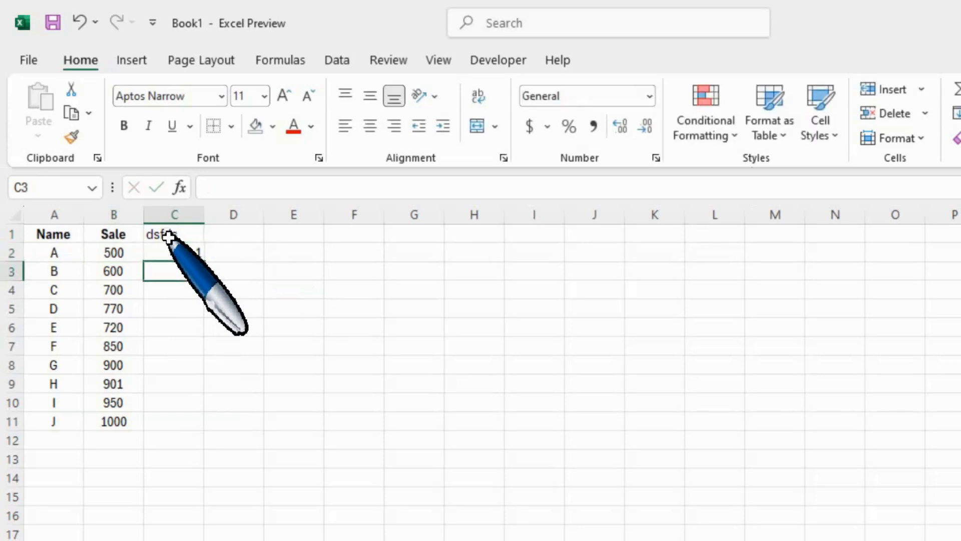
text(2)
key(Return)
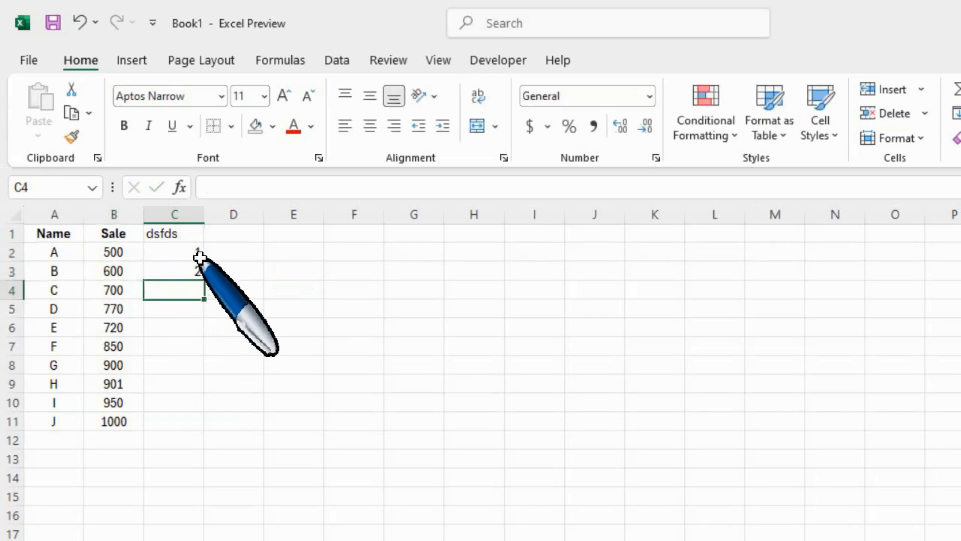
drag(197, 254, 193, 271)
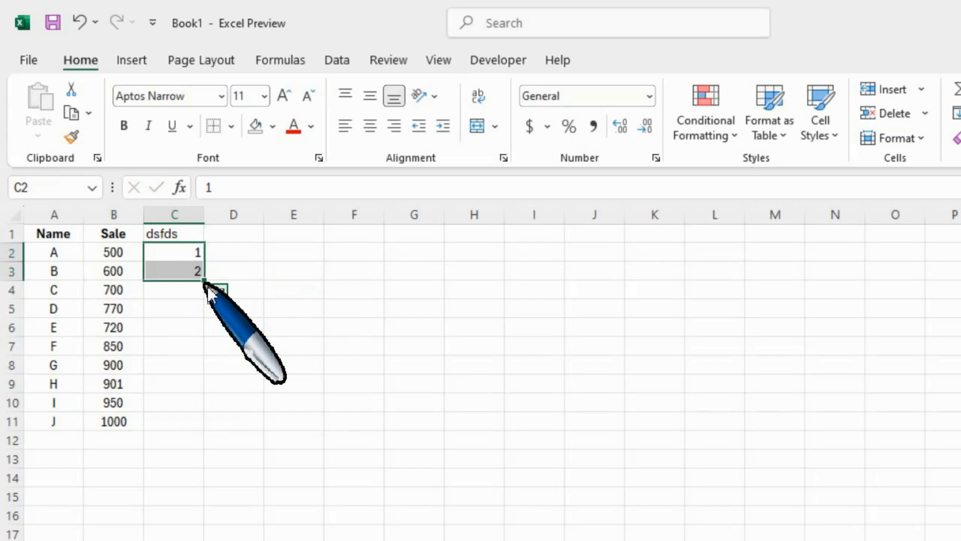
double_click(205, 280)
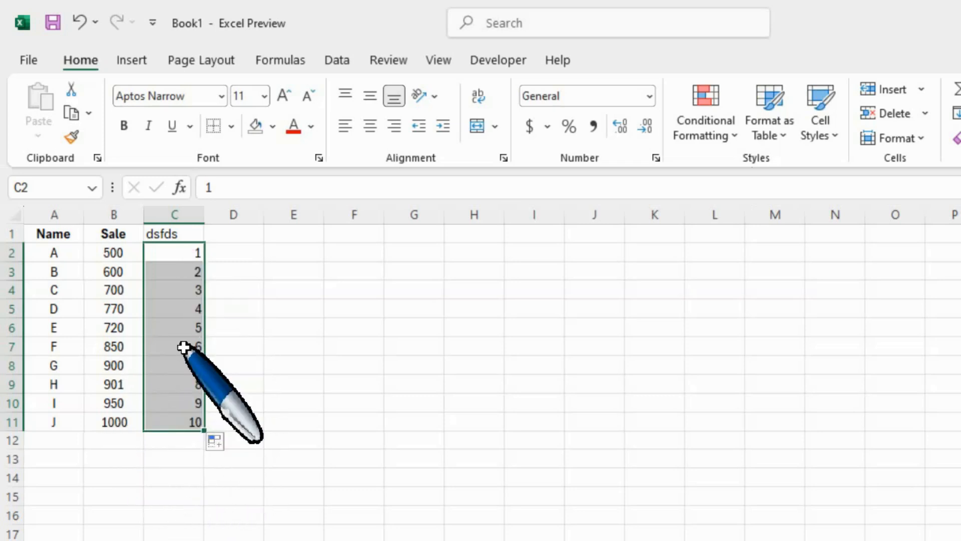
Copy the number series in C2:C11 and paste it directly below, starting at C12.
right_click(183, 280)
click(235, 182)
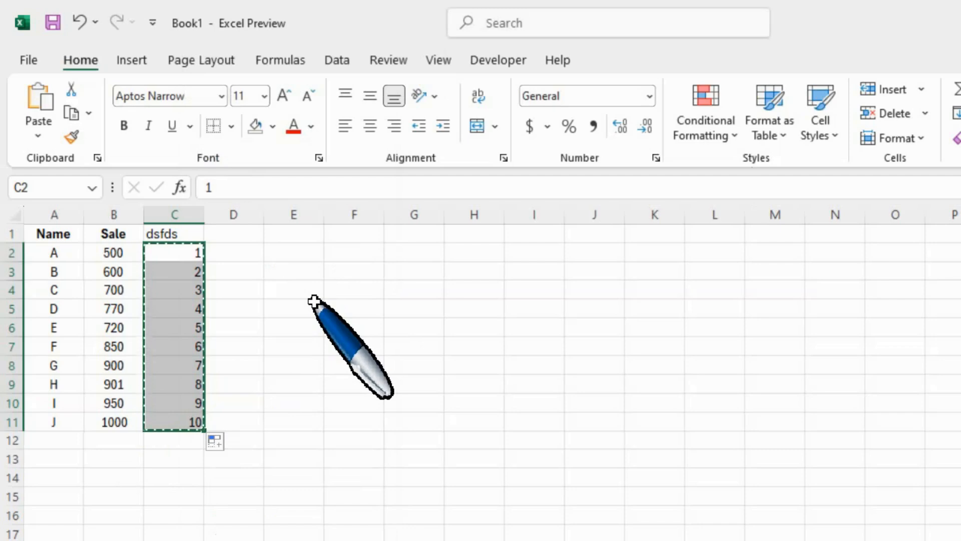
scroll(247, 325, down, 2)
click(174, 331)
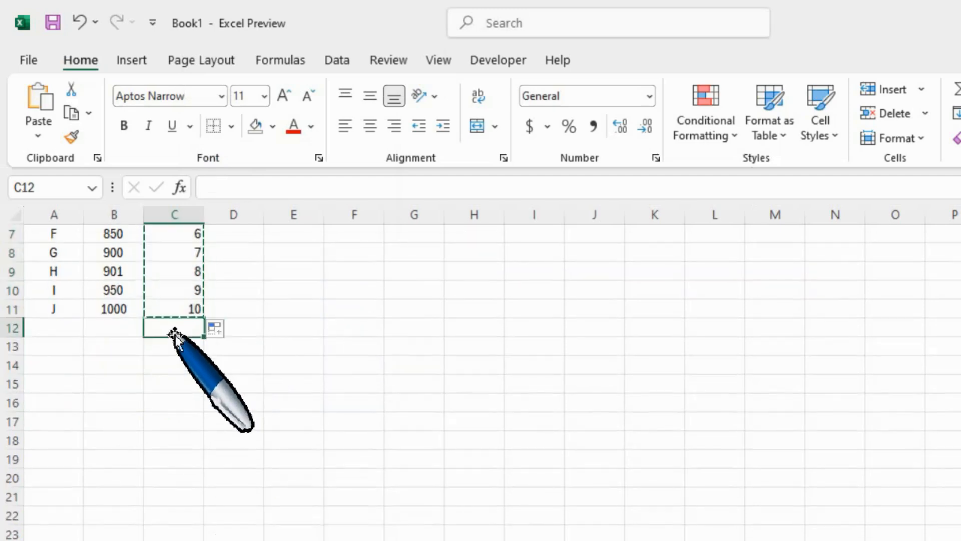
right_click(174, 331)
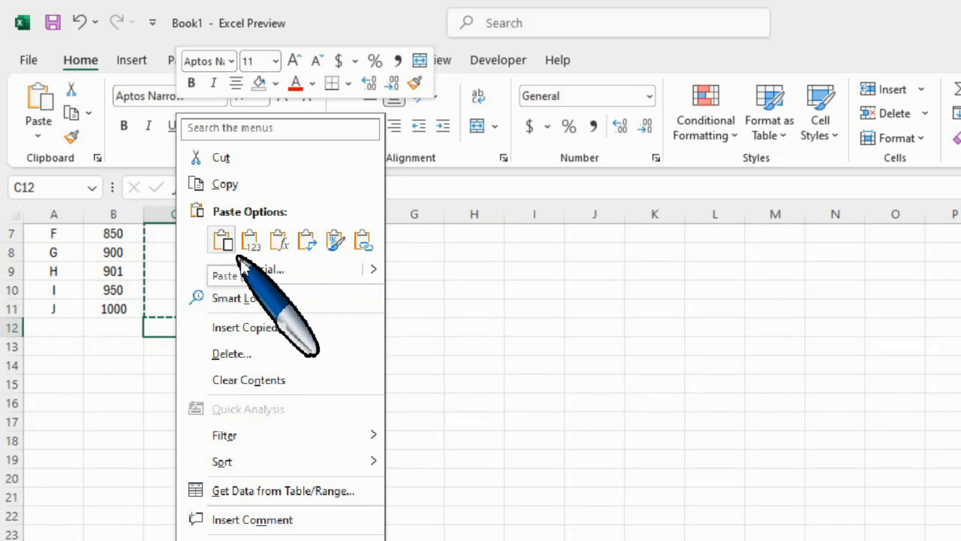
click(221, 241)
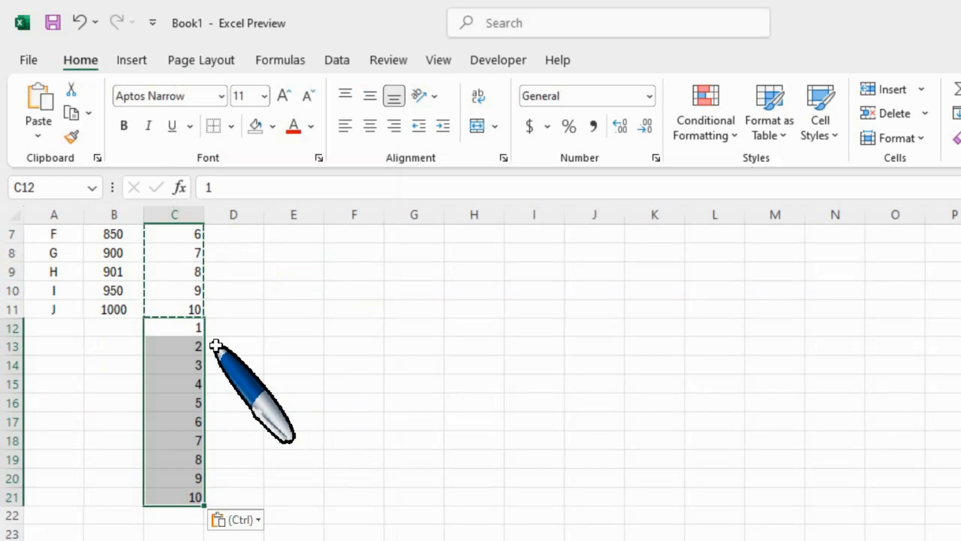
scroll(216, 344, up, 2)
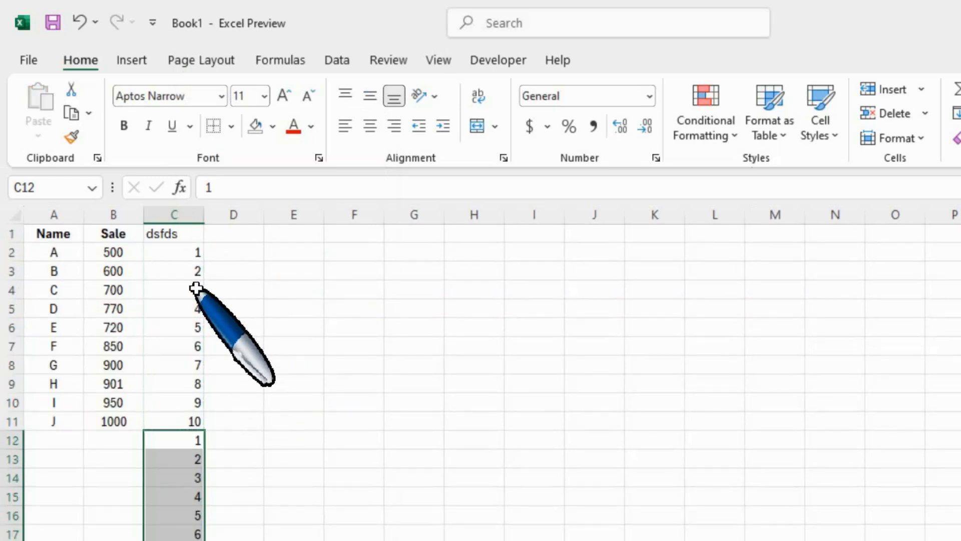
click(160, 250)
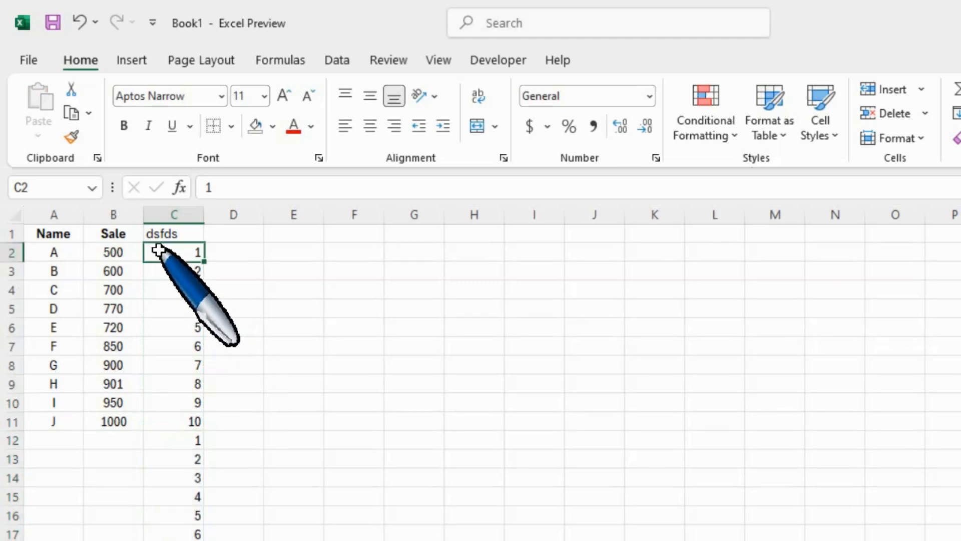
click(112, 251)
click(60, 253)
click(119, 253)
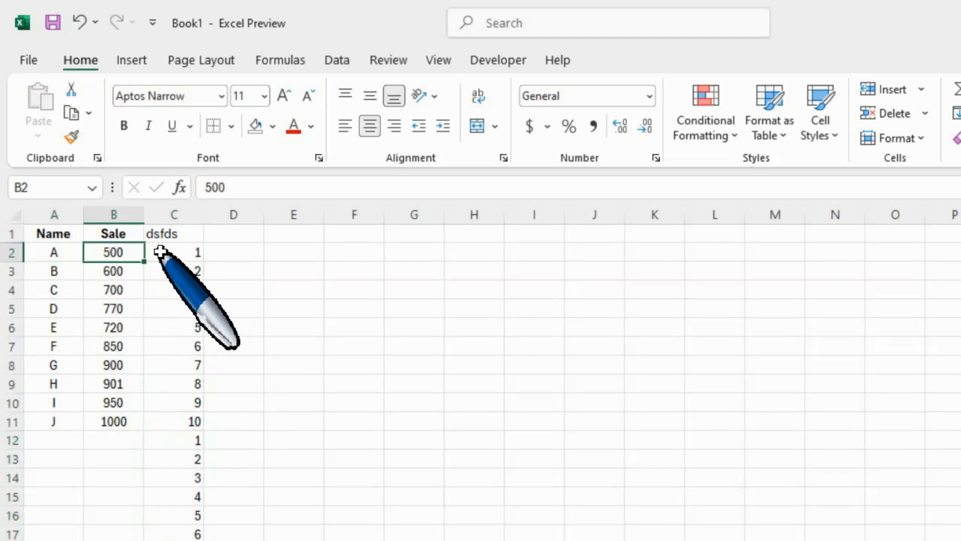
click(162, 251)
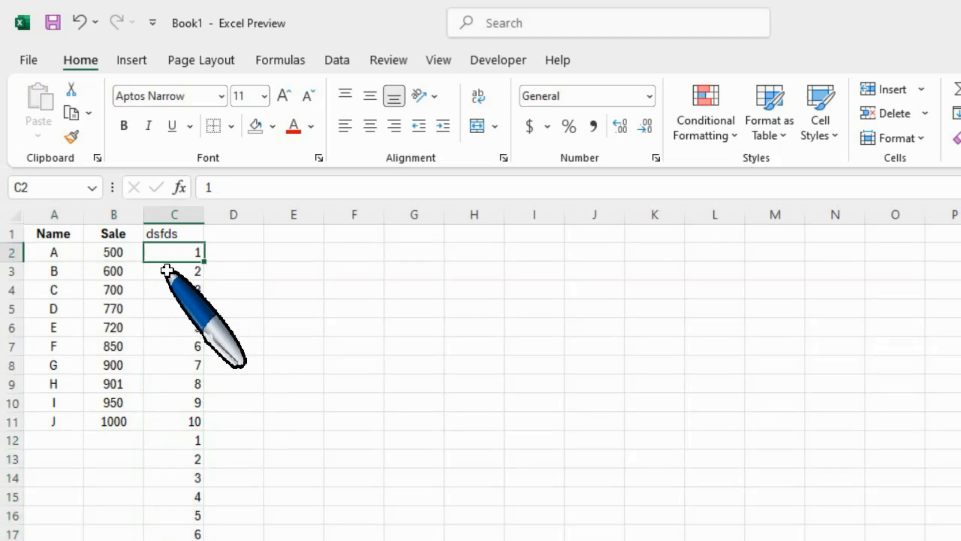
click(164, 271)
click(164, 307)
click(62, 249)
drag(63, 249, 165, 421)
click(123, 250)
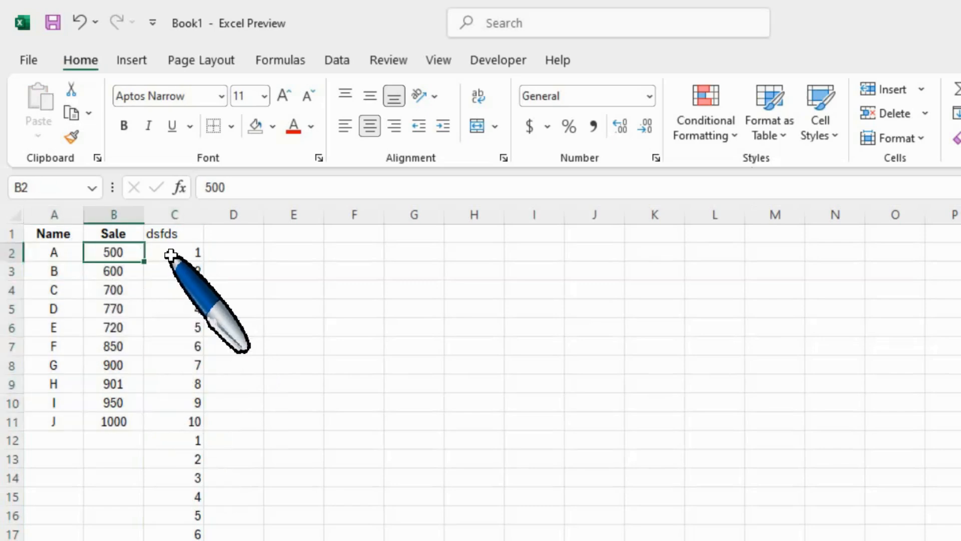
click(171, 254)
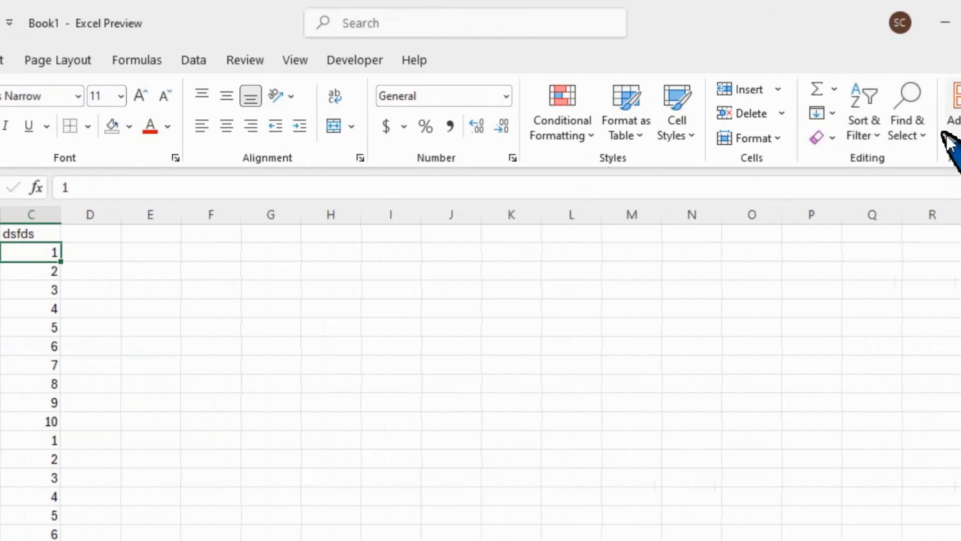
click(873, 135)
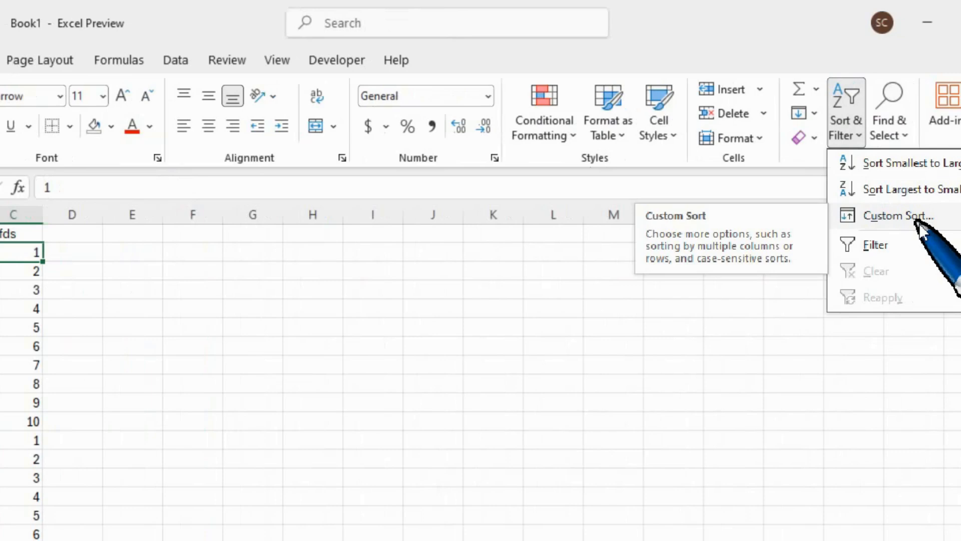
click(919, 223)
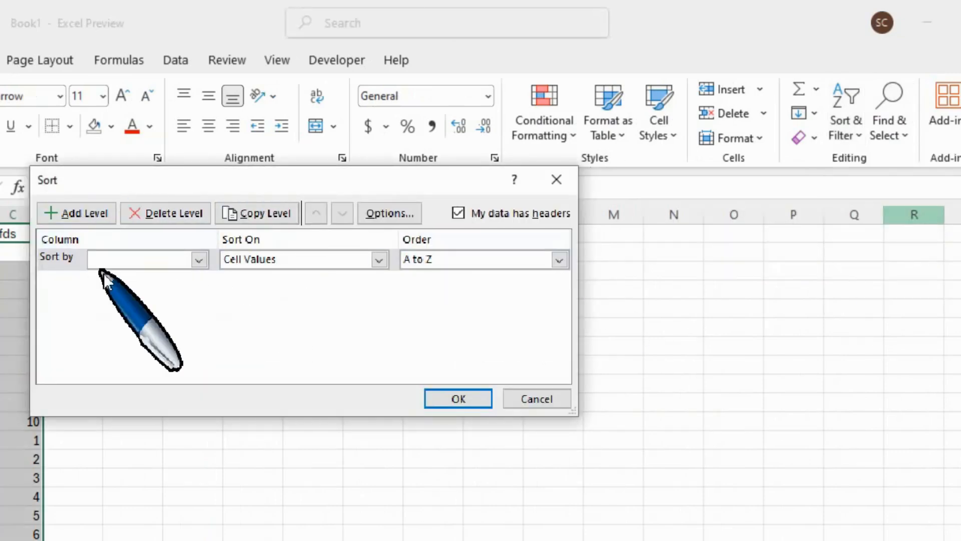
click(543, 398)
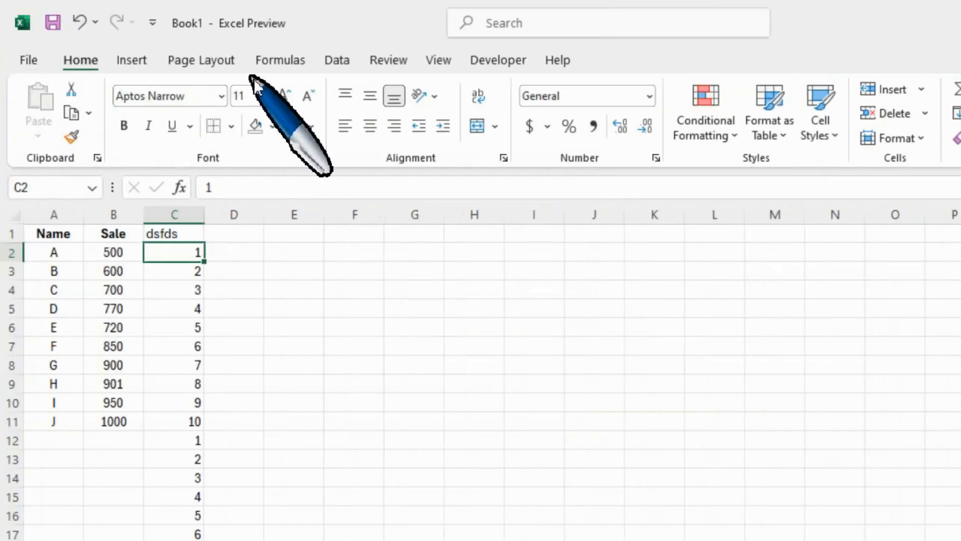
Sort the table by the dsfds column on cell values from smallest to largest.
click(345, 62)
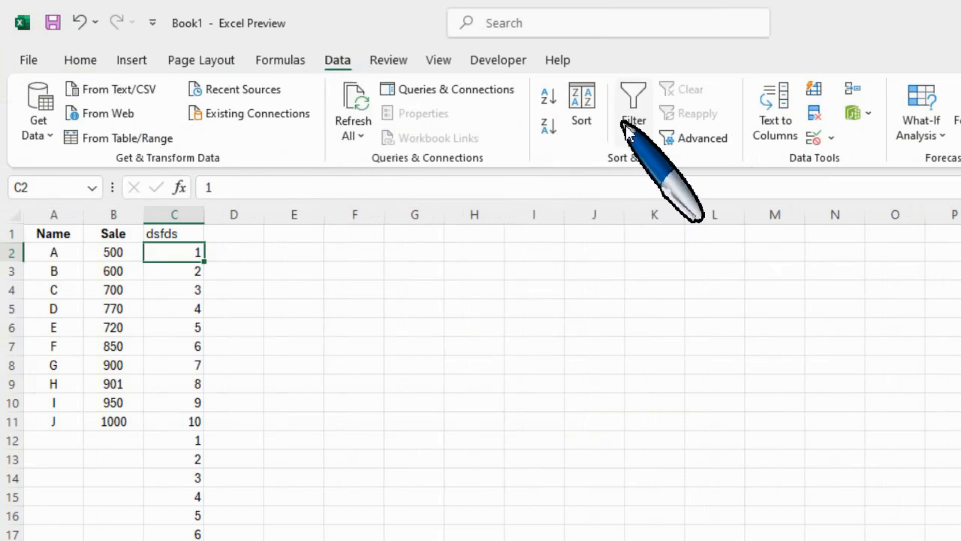
click(586, 117)
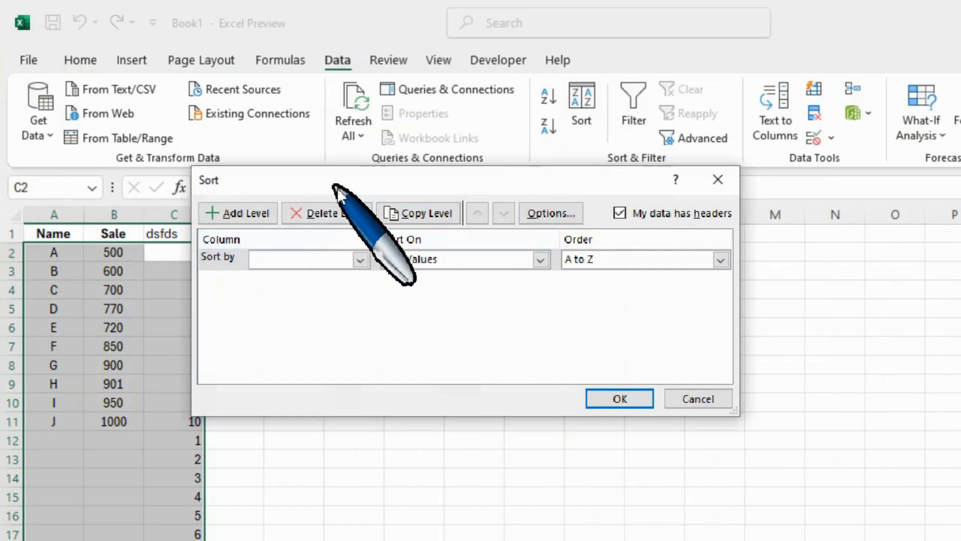
drag(334, 185, 440, 154)
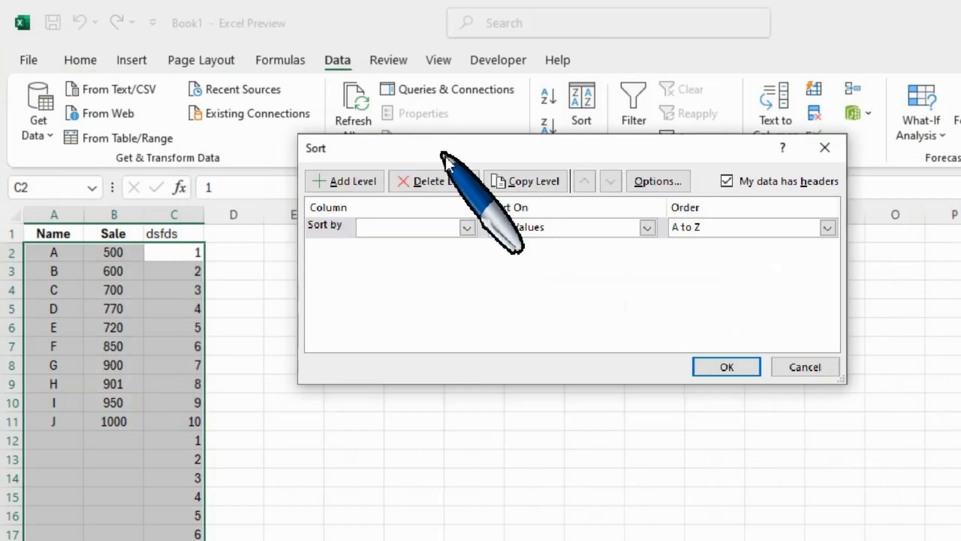
click(779, 366)
click(574, 113)
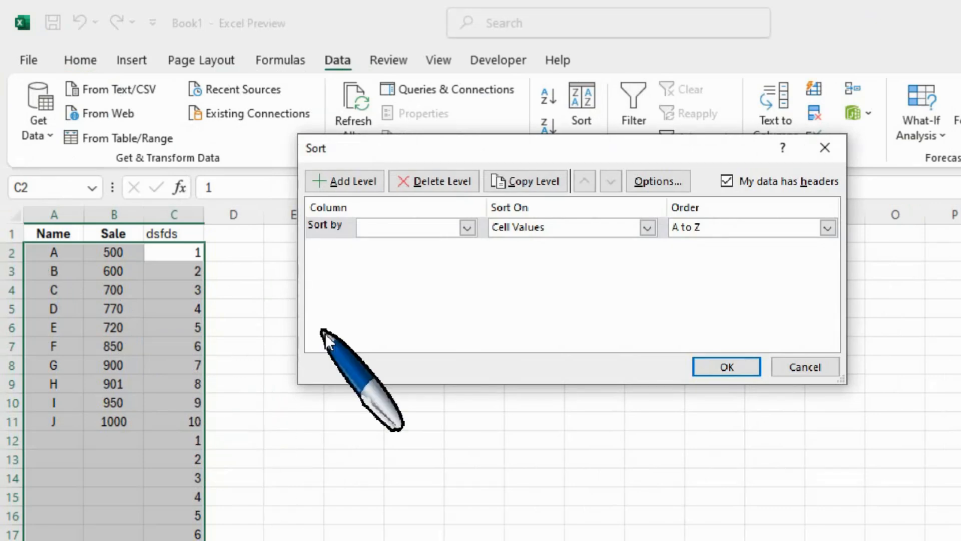
click(395, 230)
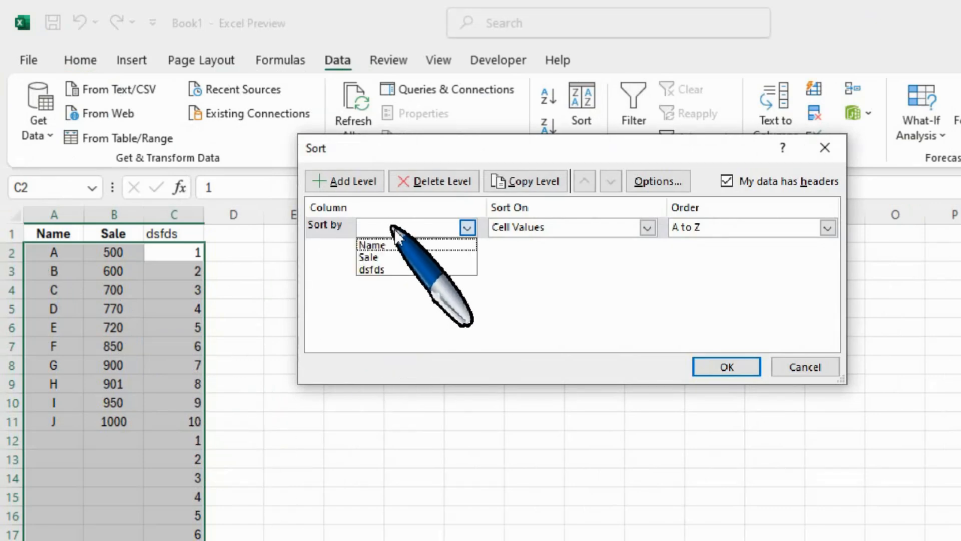
click(388, 269)
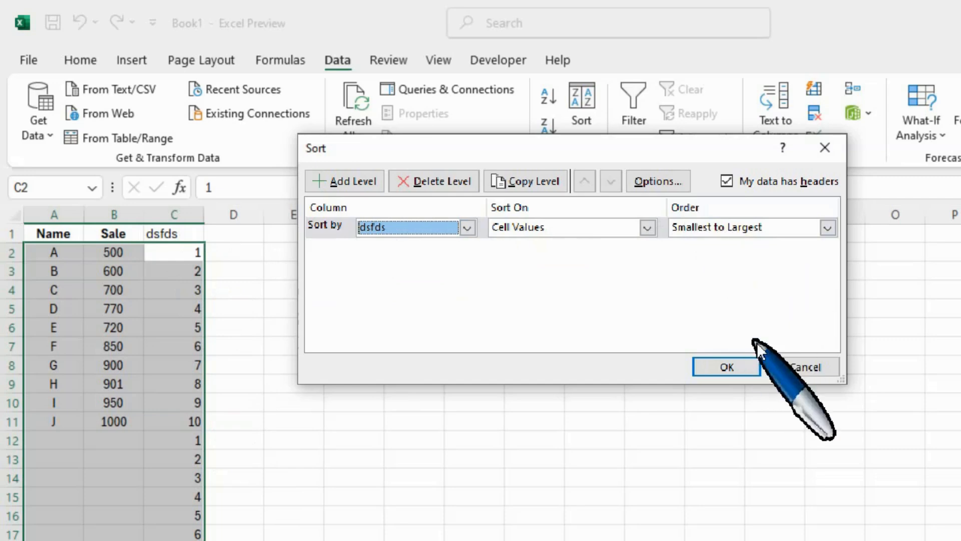
click(727, 367)
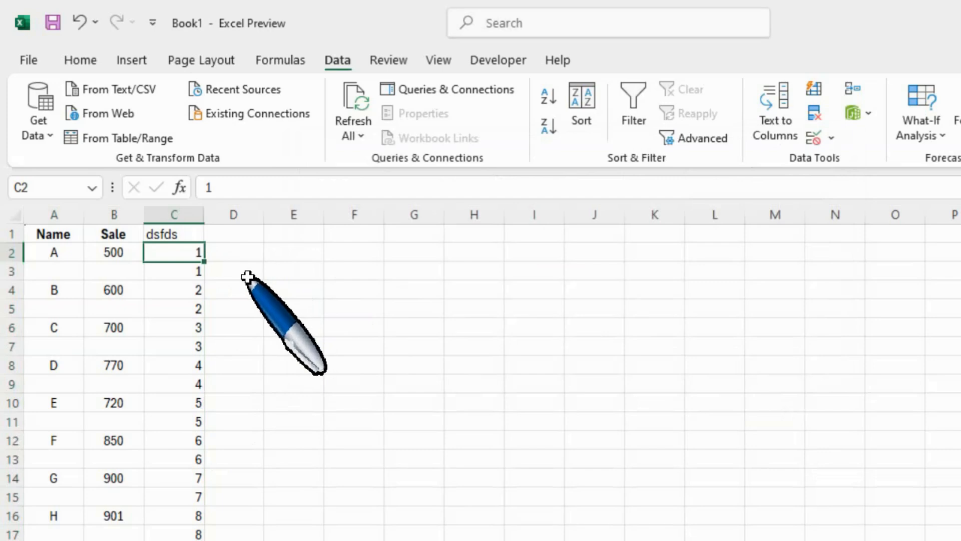
Collapse the ribbon and delete helper column C from the sheet.
click(92, 62)
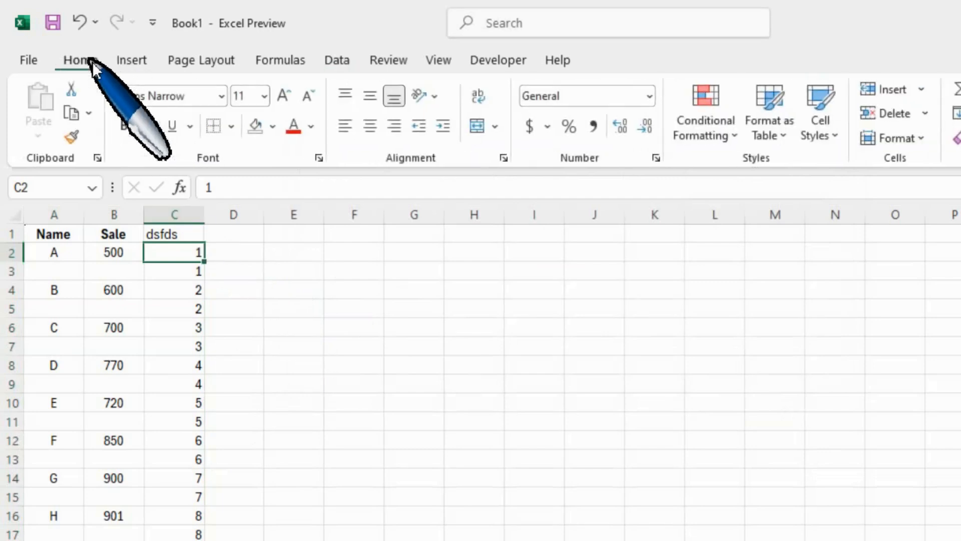
double_click(92, 62)
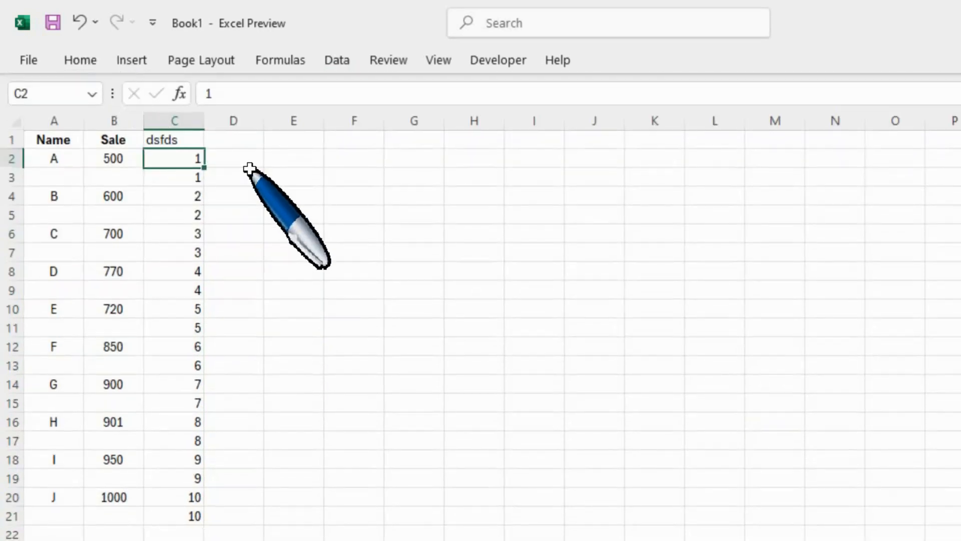
click(172, 122)
scroll(155, 279, down, 2)
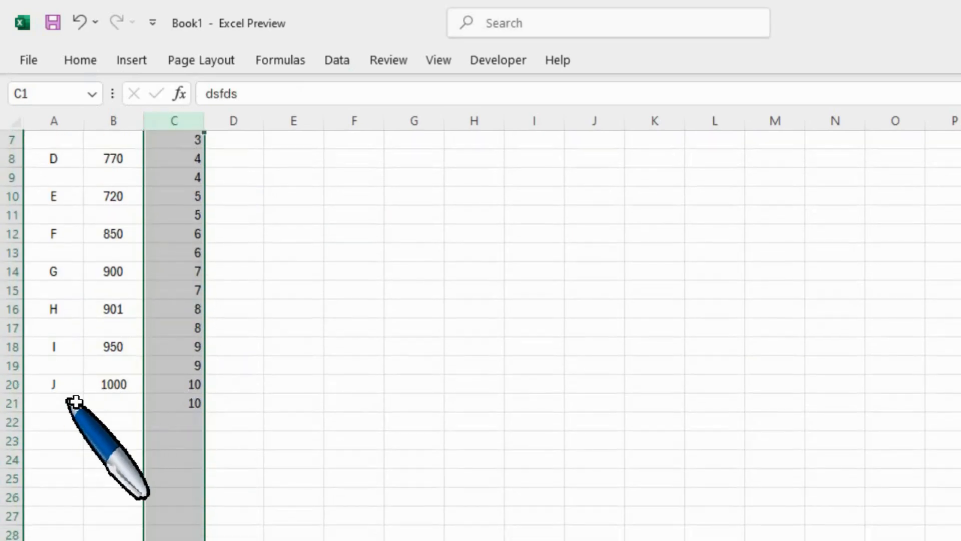
scroll(251, 225, up, 2)
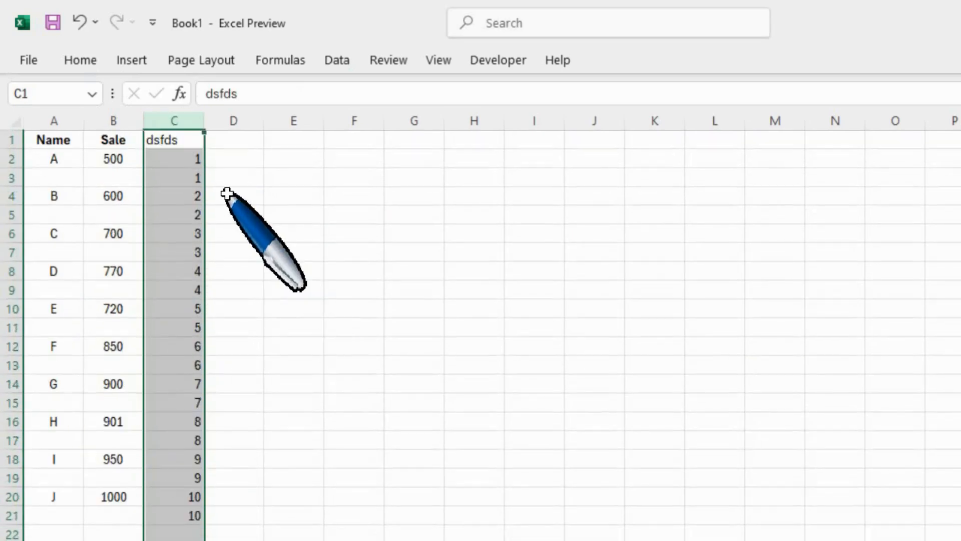
right_click(180, 127)
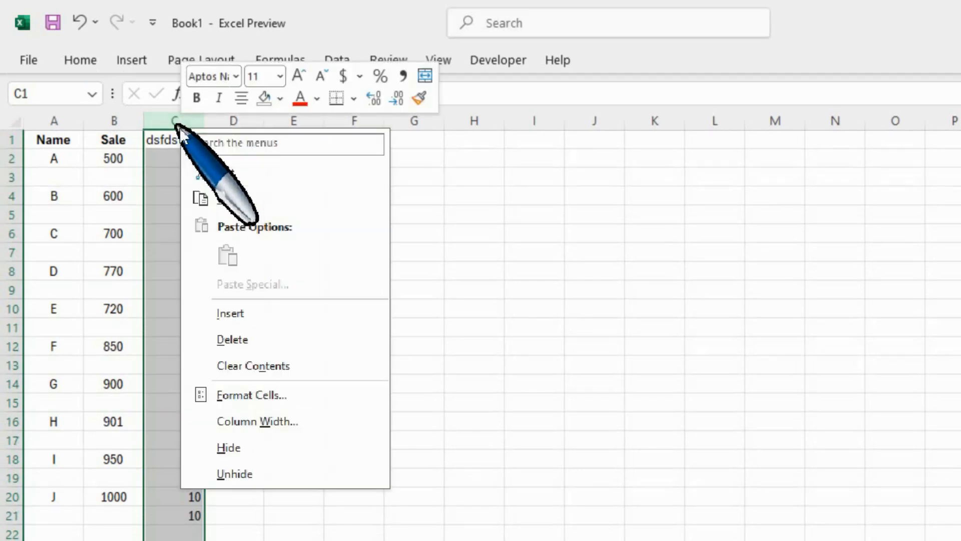
click(233, 340)
click(236, 173)
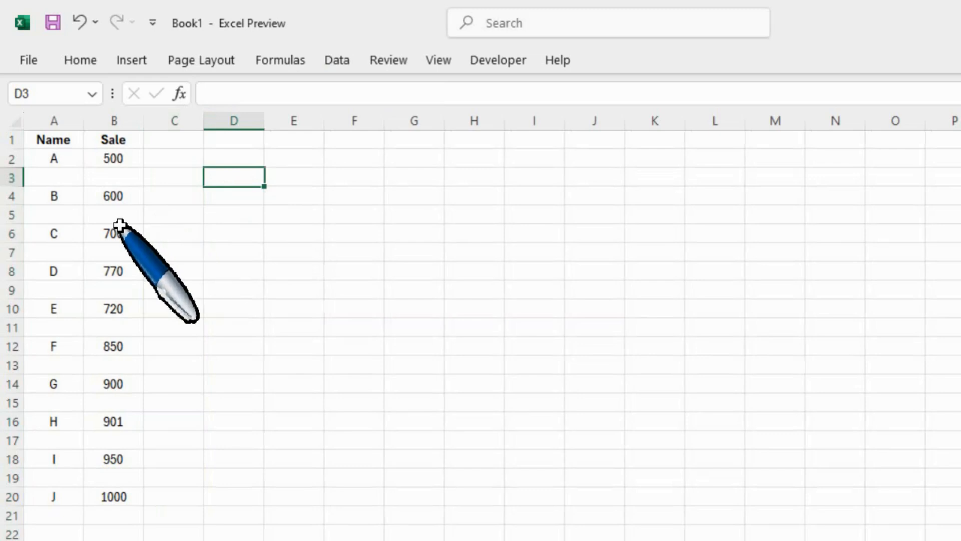
scroll(132, 325, down, 3)
scroll(129, 340, up, 3)
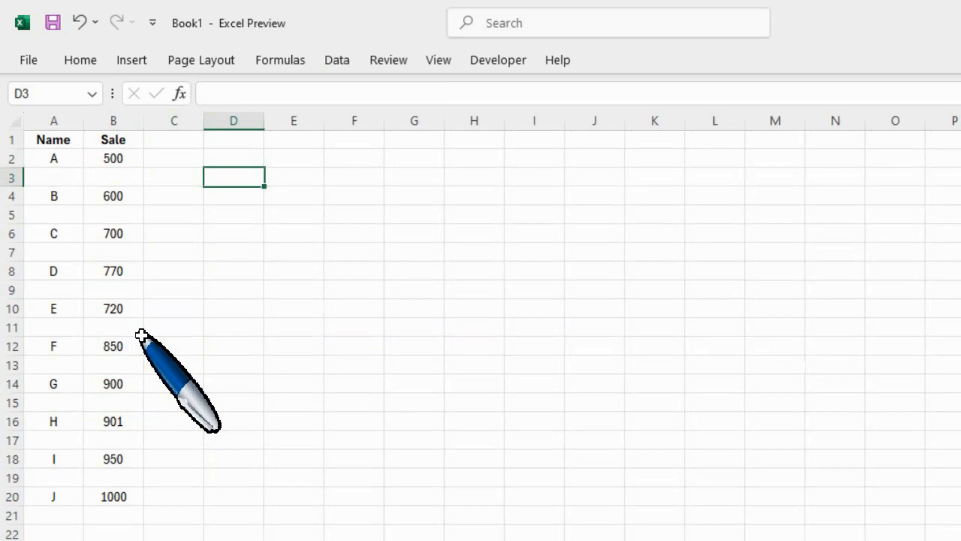
Select cell C2 and open the Visual Basic editor.
click(169, 159)
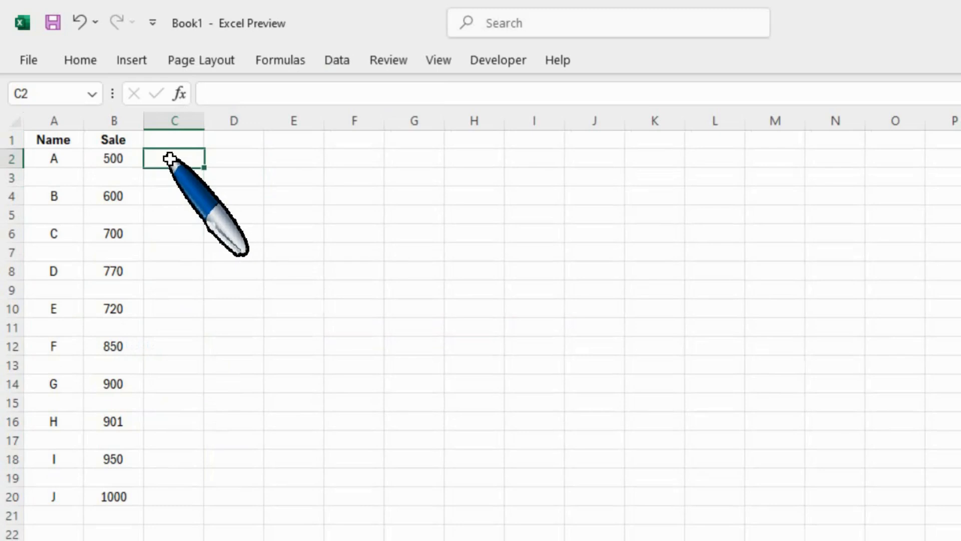
key(alt+F11)
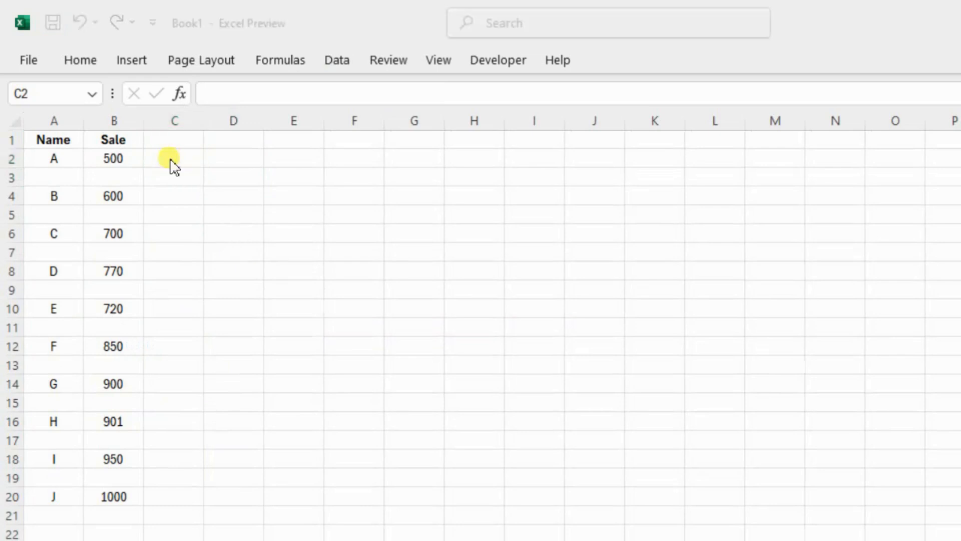